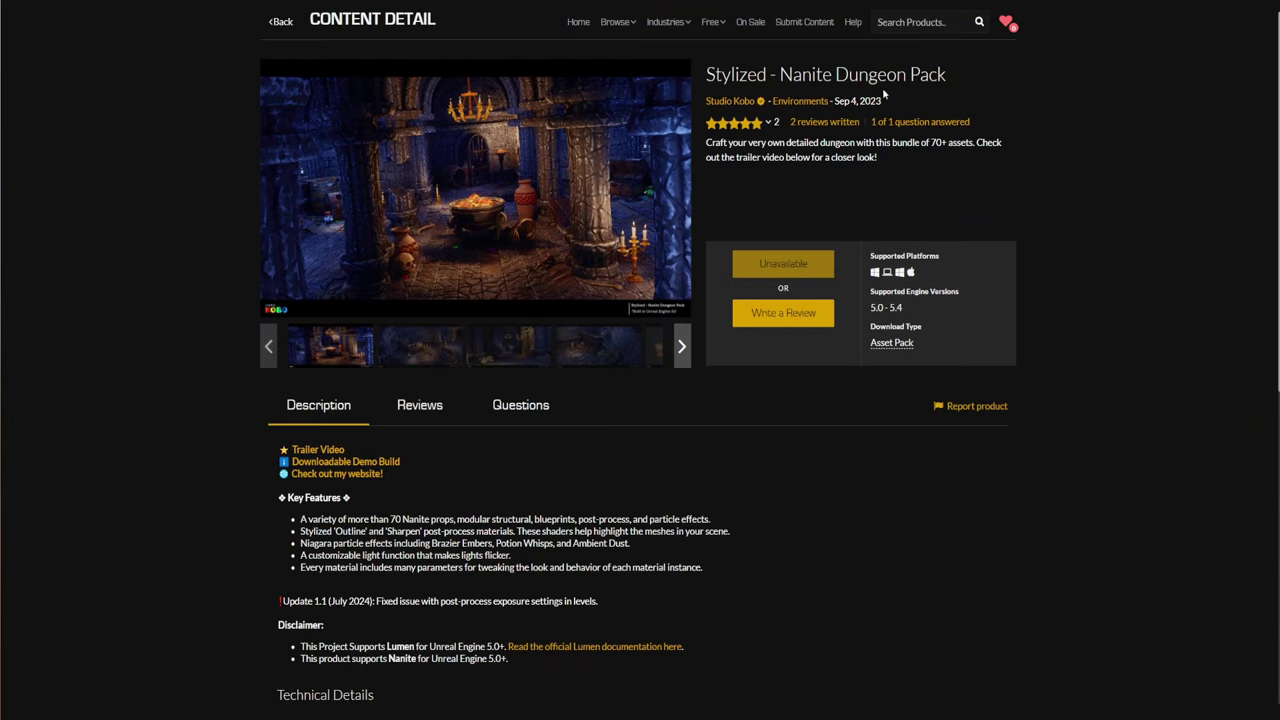
- Browse two more Stylized - Nanite Dungeon Pack screenshots, ending on the treasure chest dungeon
{"action": "left_click", "coordinate": [478, 342]}
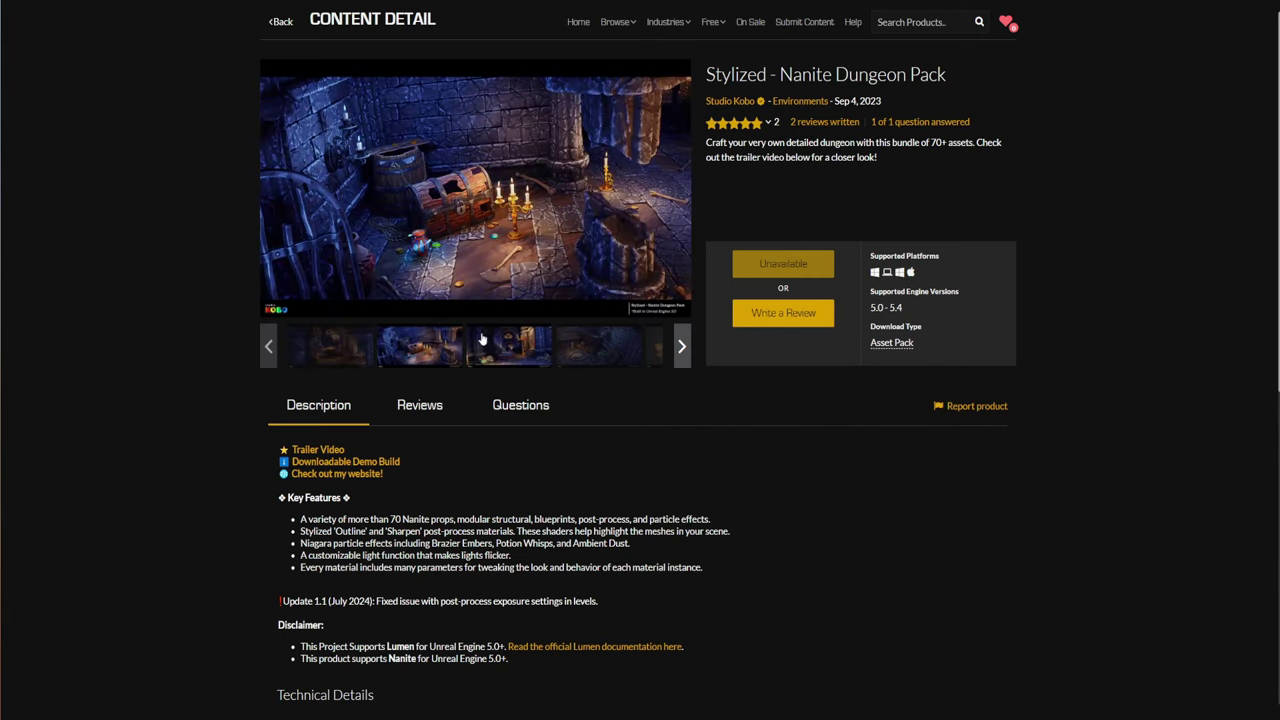
{"action": "left_click", "coordinate": [590, 346]}
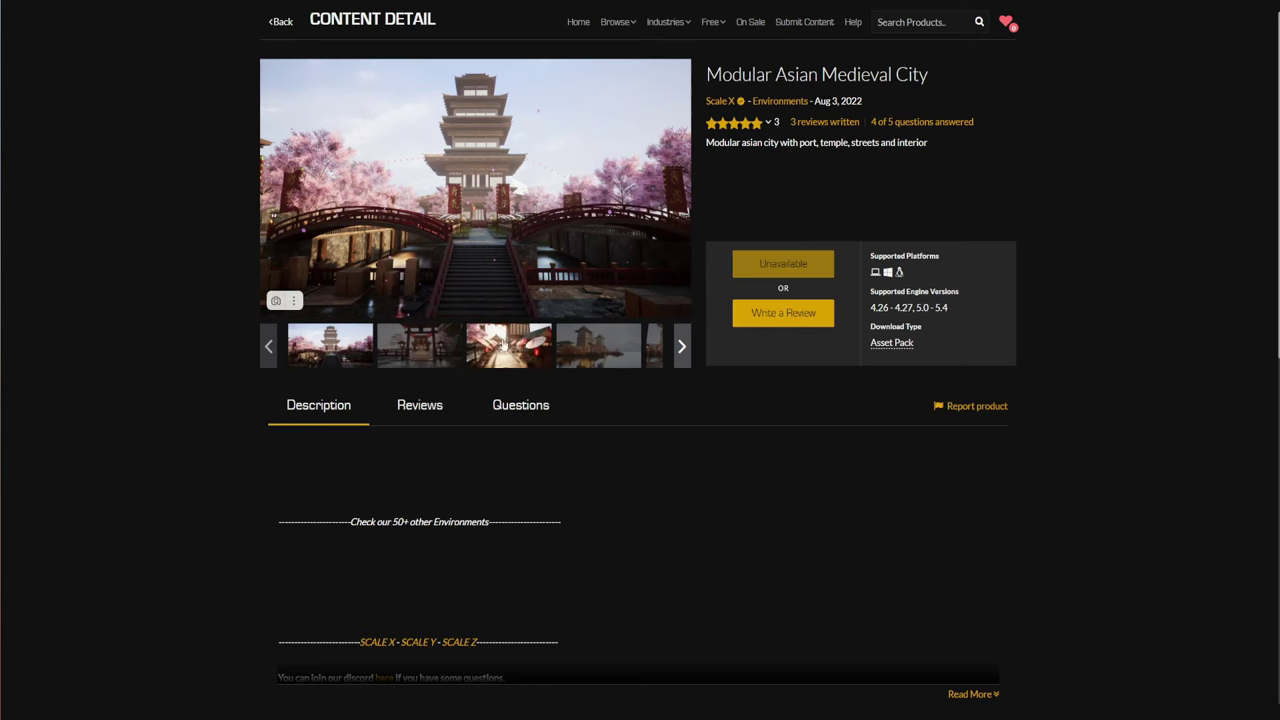
- Browse the Asian city gallery: torii gate, umbrella street, city gate and wooden interior shots
{"action": "left_click", "coordinate": [420, 355]}
{"action": "left_click", "coordinate": [492, 356]}
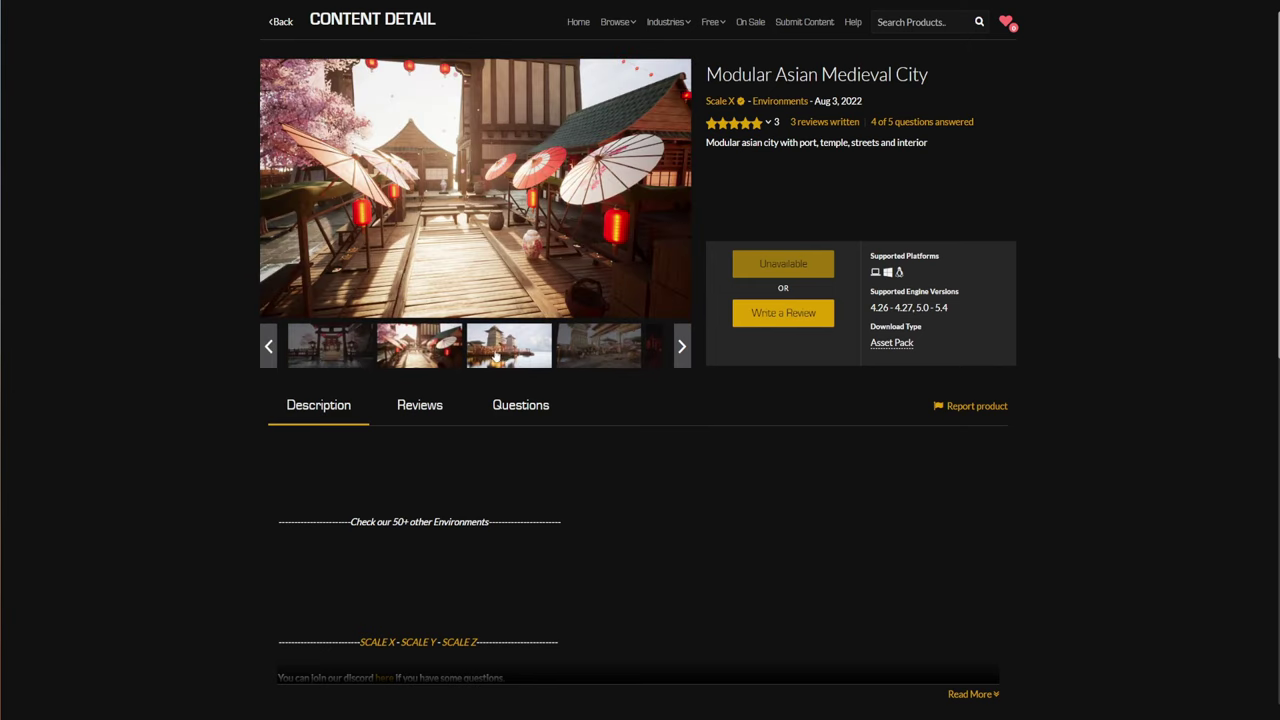
{"action": "left_click", "coordinate": [585, 355]}
{"action": "left_click", "coordinate": [681, 346]}
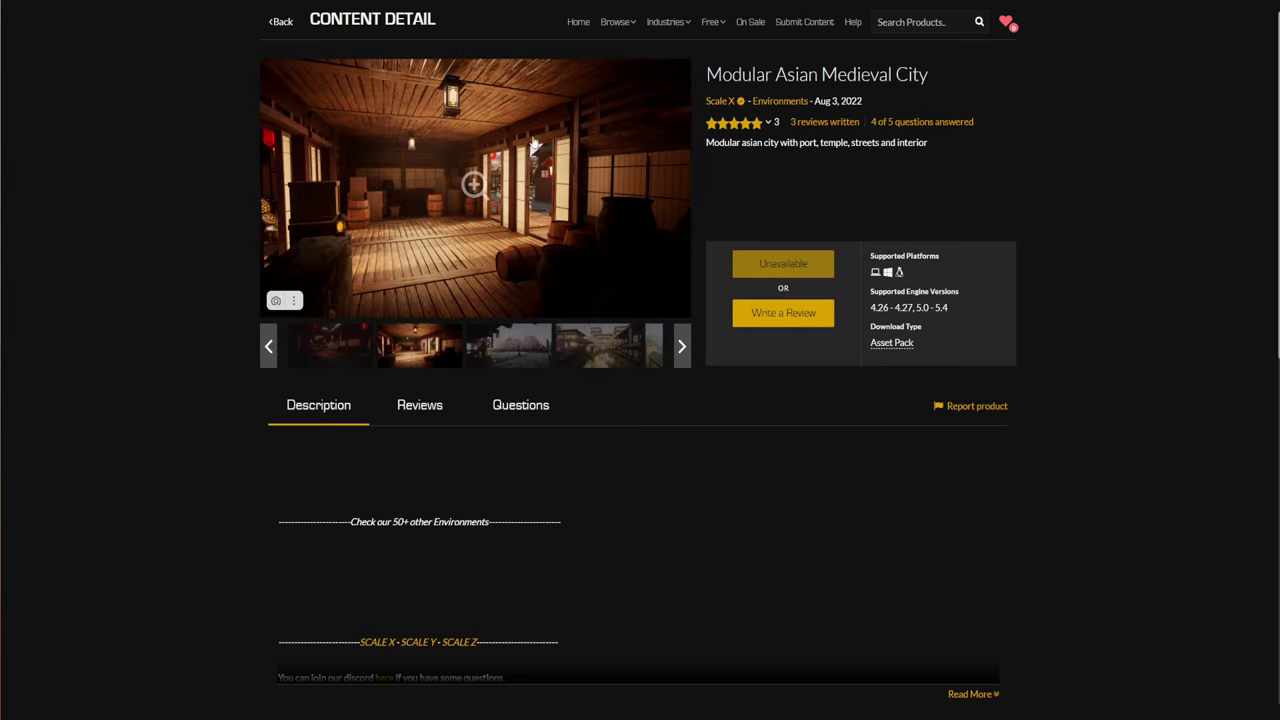
- View the UnderCity + WonderLand Bundle page and select the word UnderCity in its title
{"action": "left_click", "coordinate": [281, 21]}
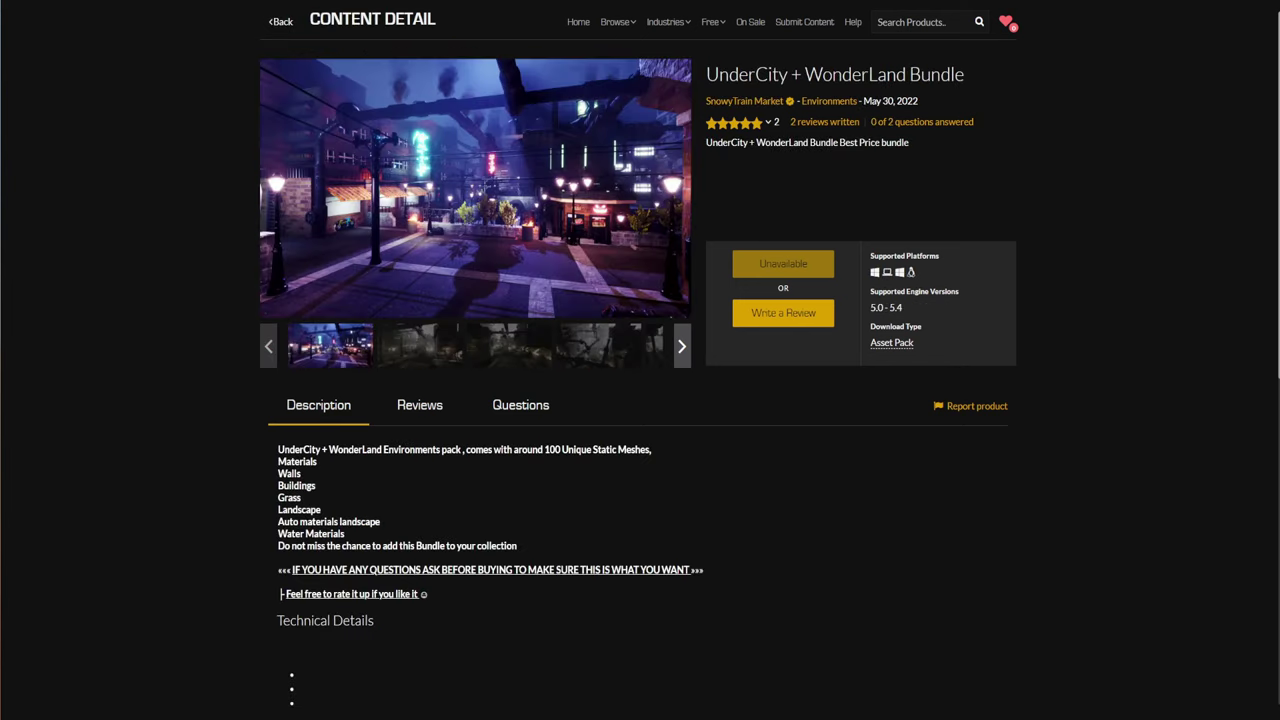
{"action": "mouse_move", "coordinate": [760, 145]}
{"action": "left_click_drag", "start_coordinate": [791, 74], "coordinate": [706, 74]}
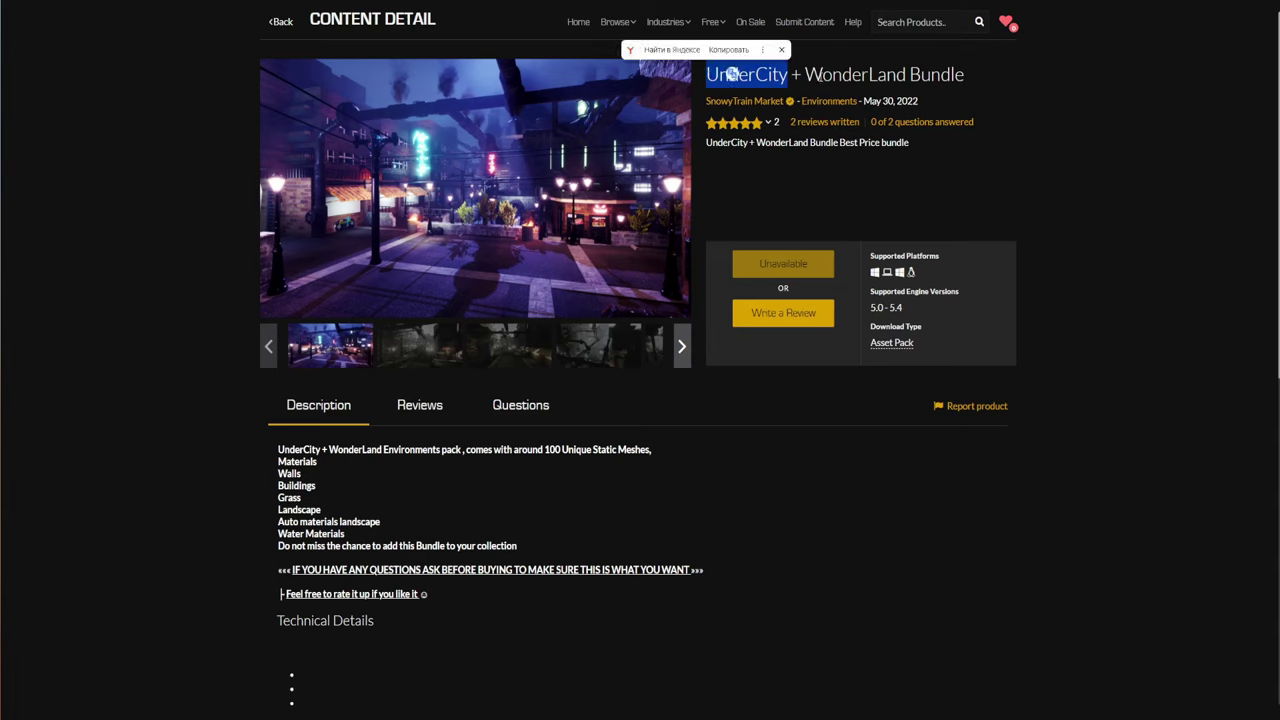
{"action": "left_click", "coordinate": [874, 90]}
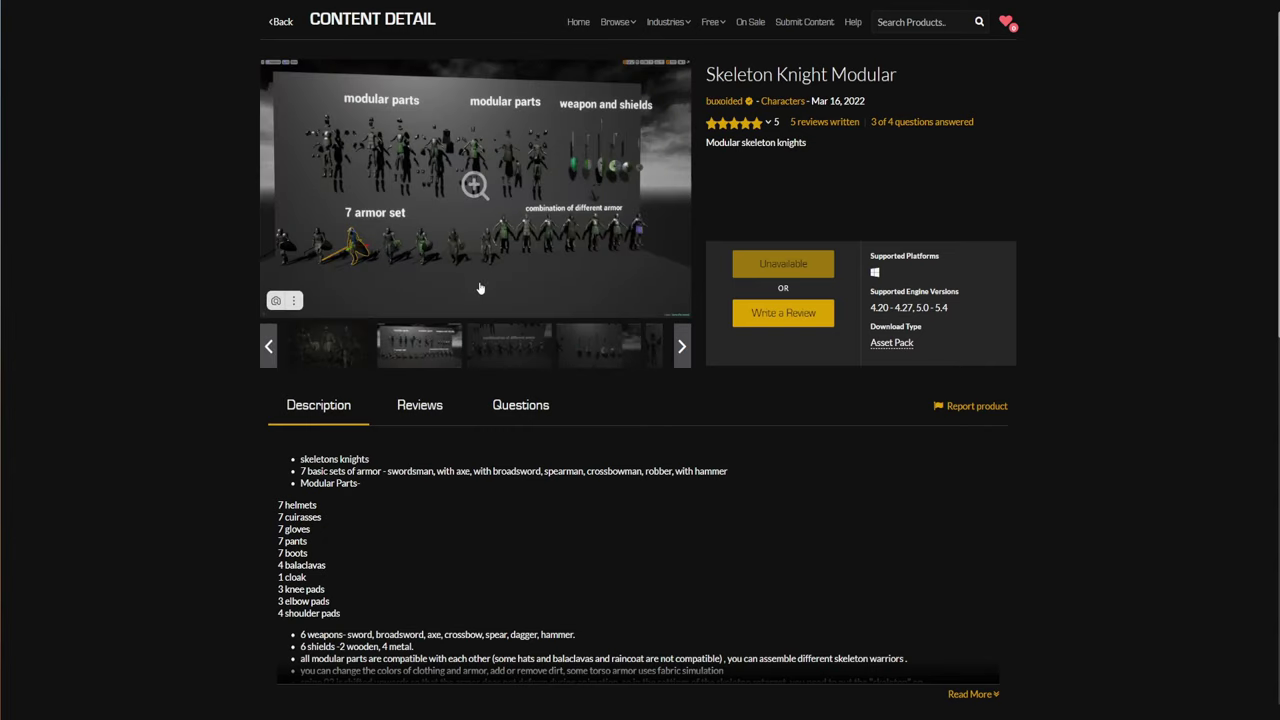
- Browse Skeleton Knight Modular screenshots: weapons and shields, armor parts, and skeleton preview
{"action": "left_click", "coordinate": [580, 342]}
{"action": "left_click", "coordinate": [541, 347]}
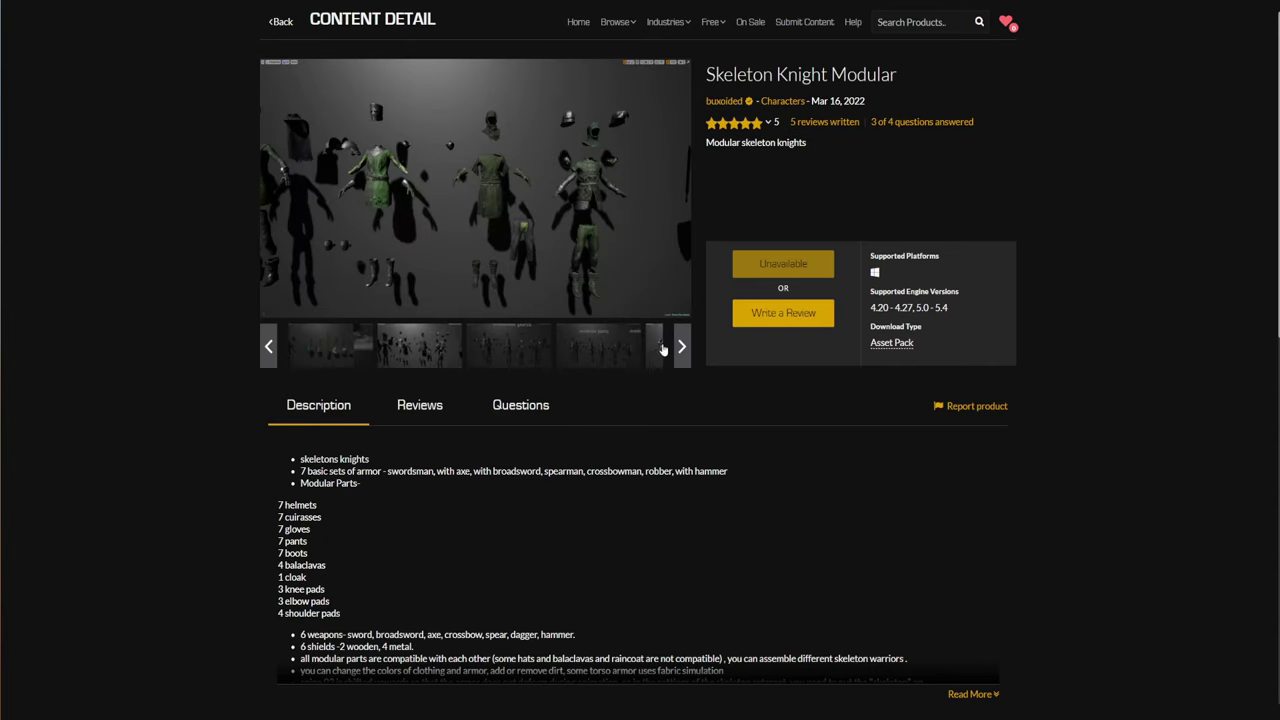
{"action": "left_click", "coordinate": [605, 350]}
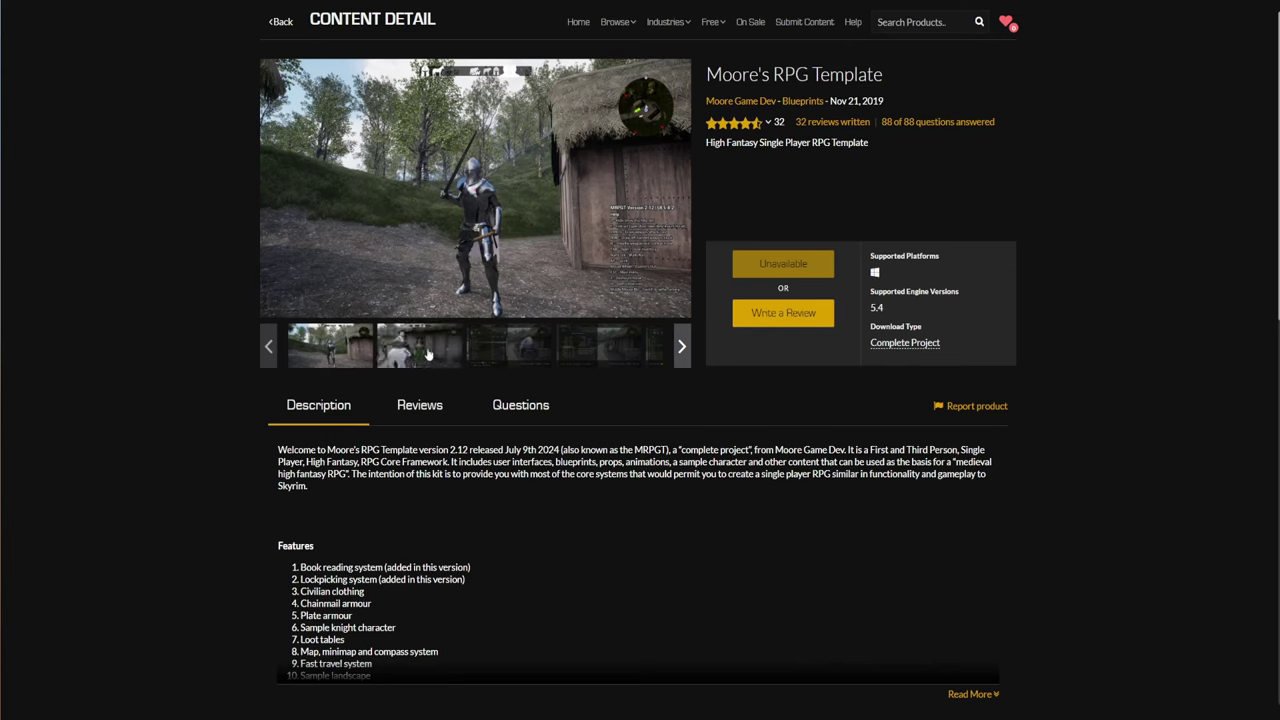
- Browse Moore's RPG Template screenshots: villagers, inventory, spellbook, fireball, and tavern scene
{"action": "left_click", "coordinate": [428, 354]}
{"action": "left_click", "coordinate": [500, 350]}
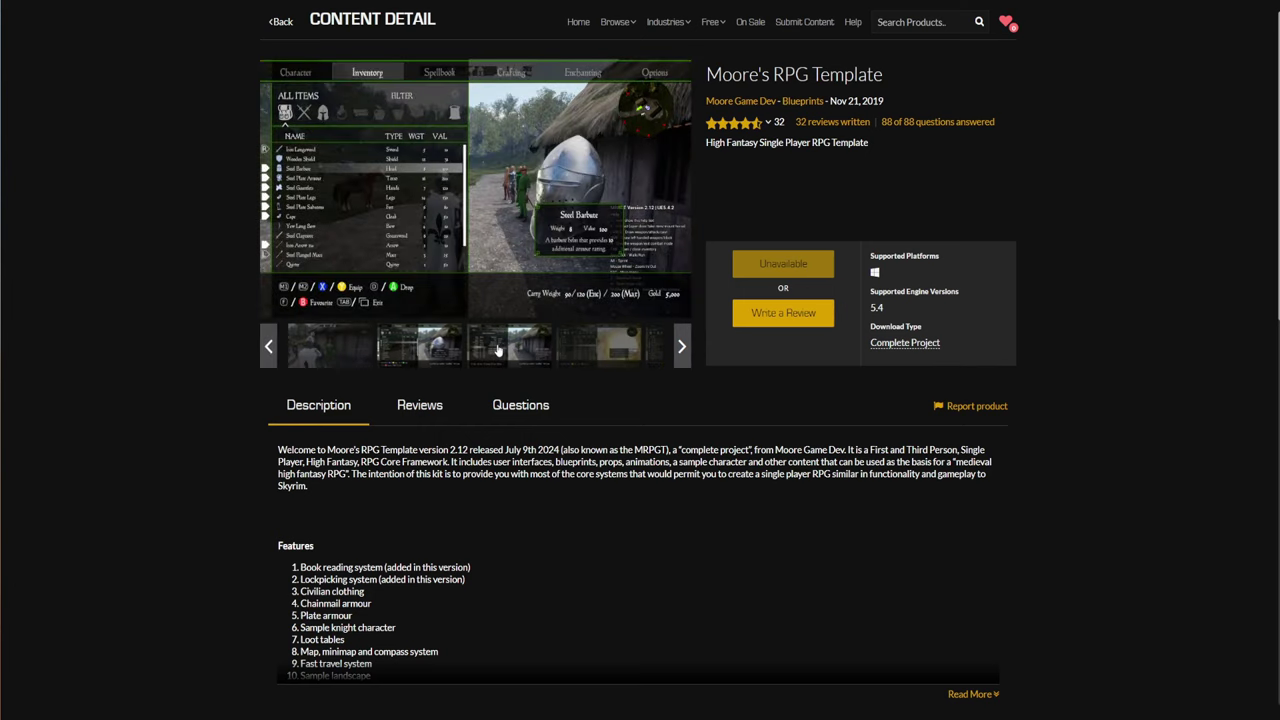
{"action": "left_click", "coordinate": [402, 352]}
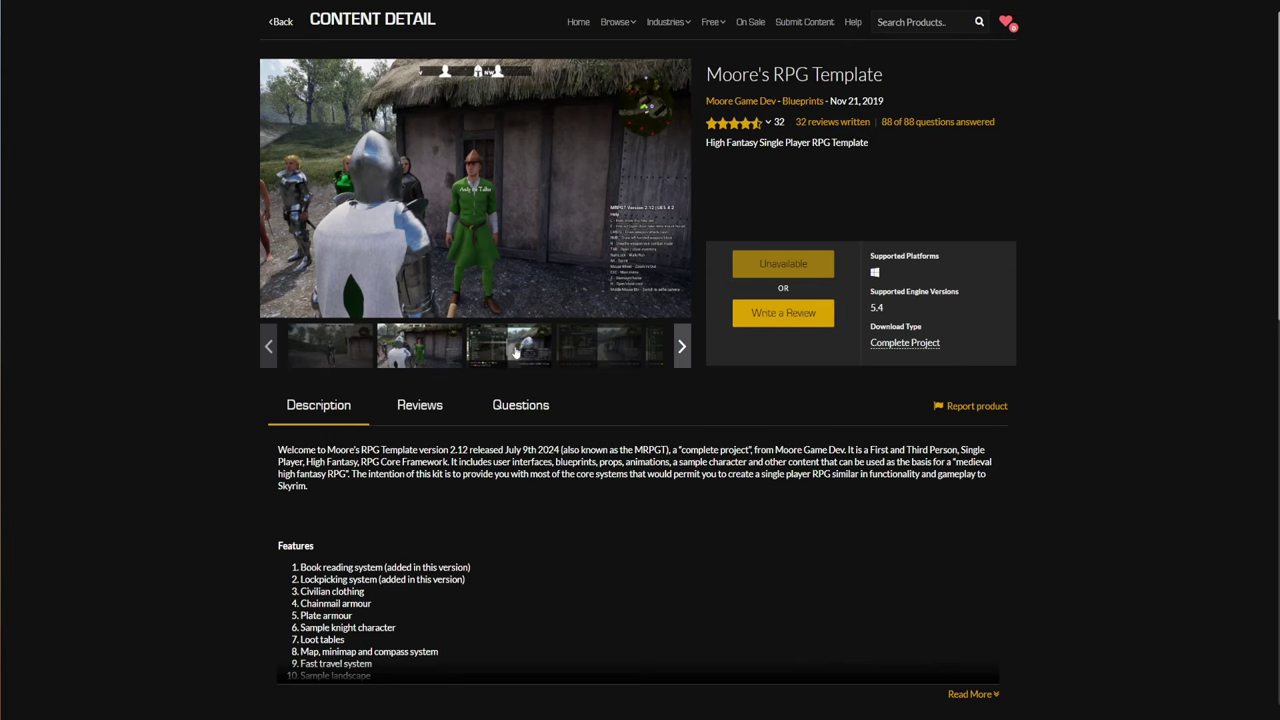
{"action": "left_click", "coordinate": [517, 352]}
{"action": "left_click", "coordinate": [600, 346]}
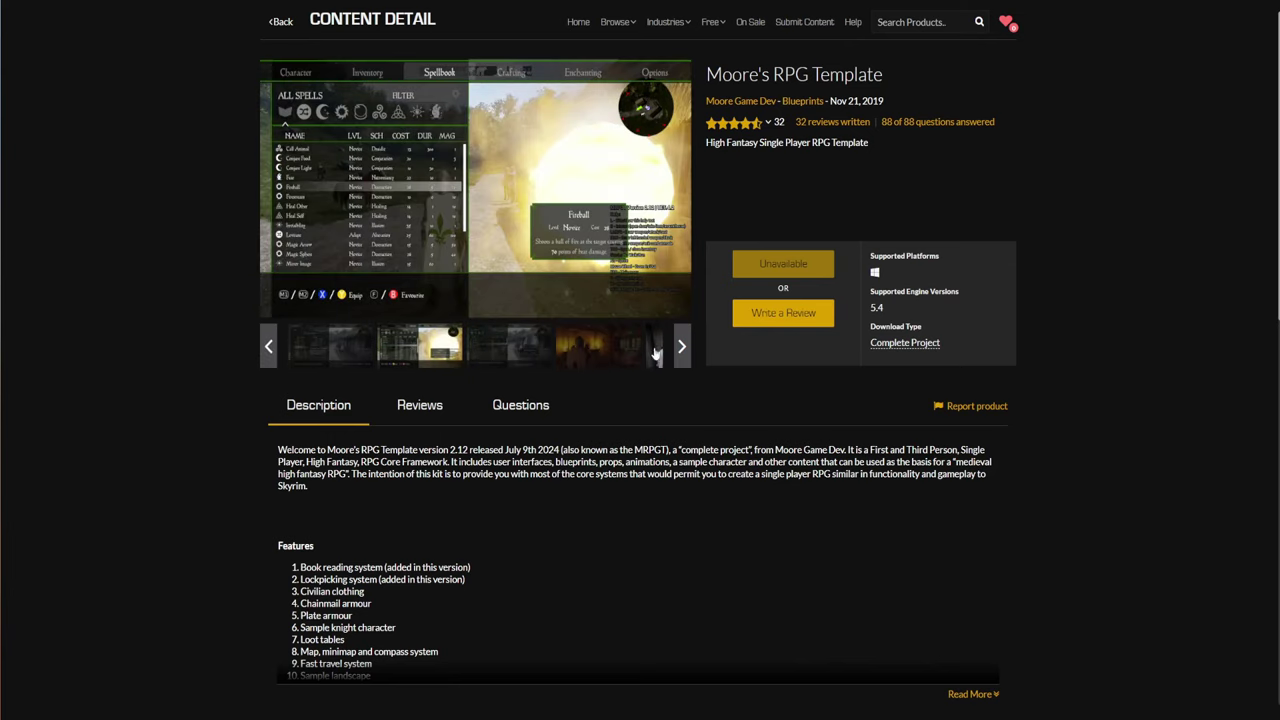
{"action": "left_click", "coordinate": [590, 358]}
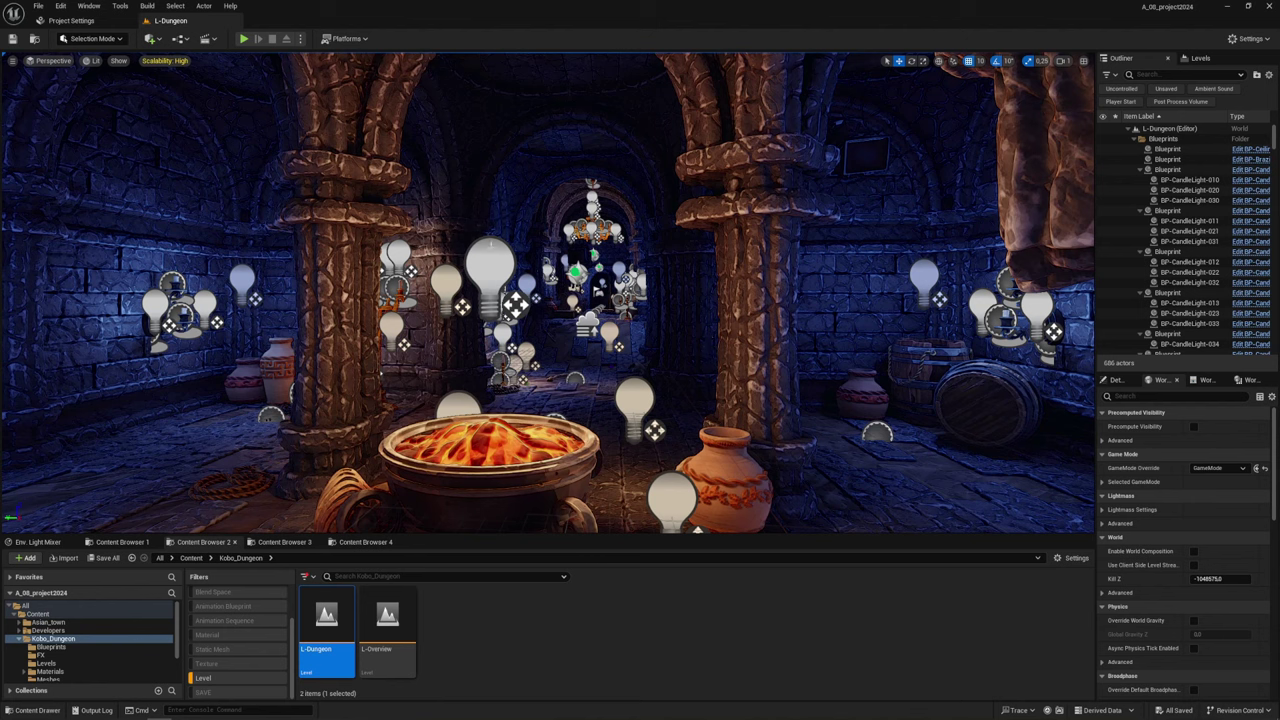
- Play L-Dungeon in the editor, walk forward, and switch the game view to wireframe
{"action": "left_click", "coordinate": [243, 39]}
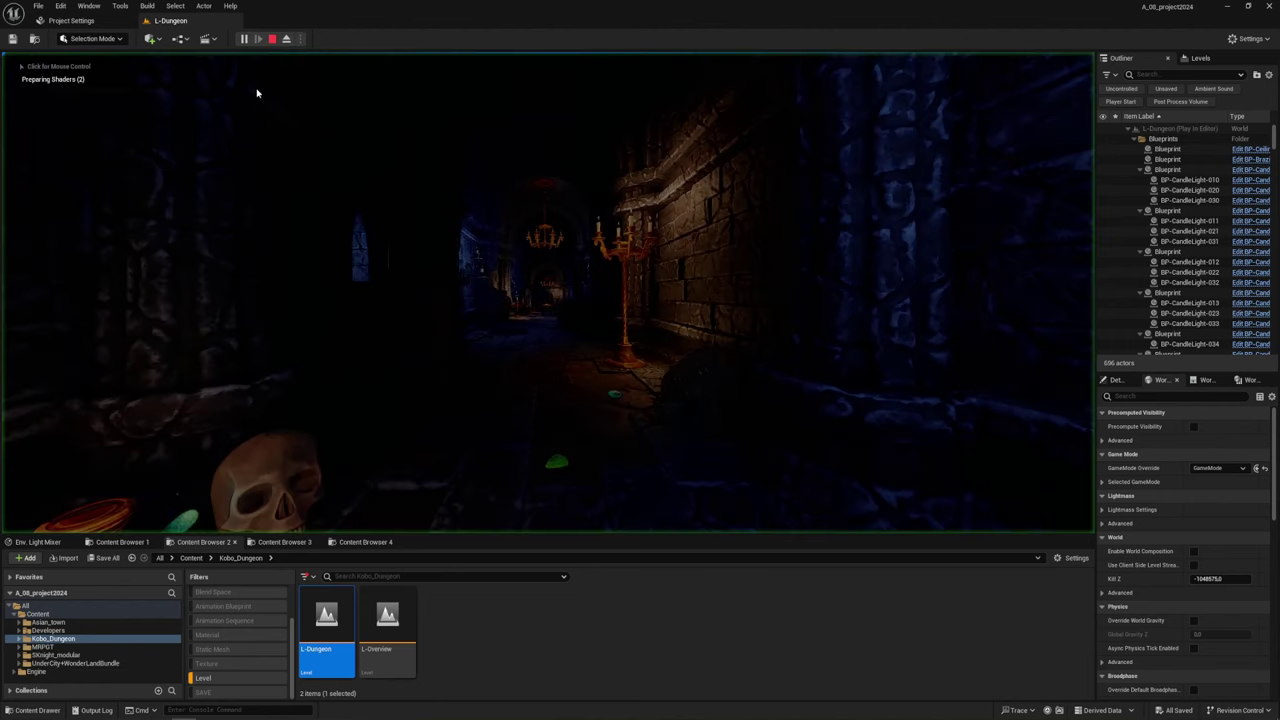
{"action": "key", "text": "w"}
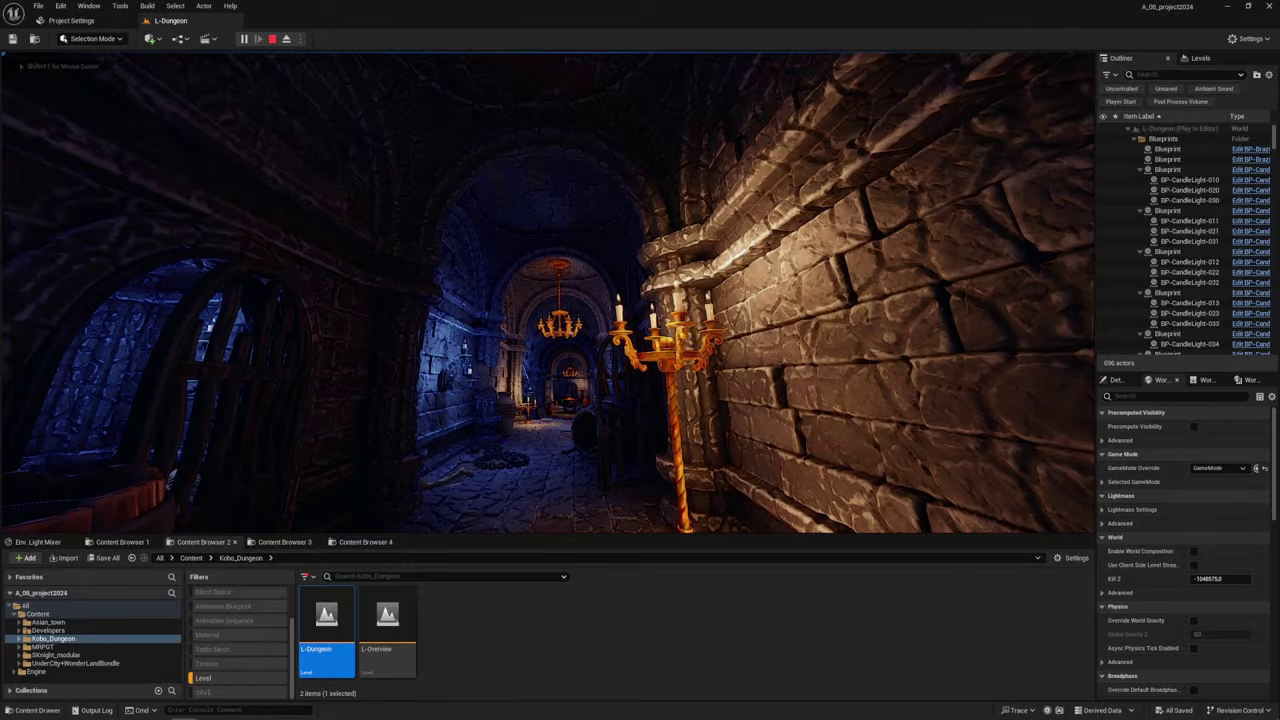
{"action": "key", "text": "F1"}
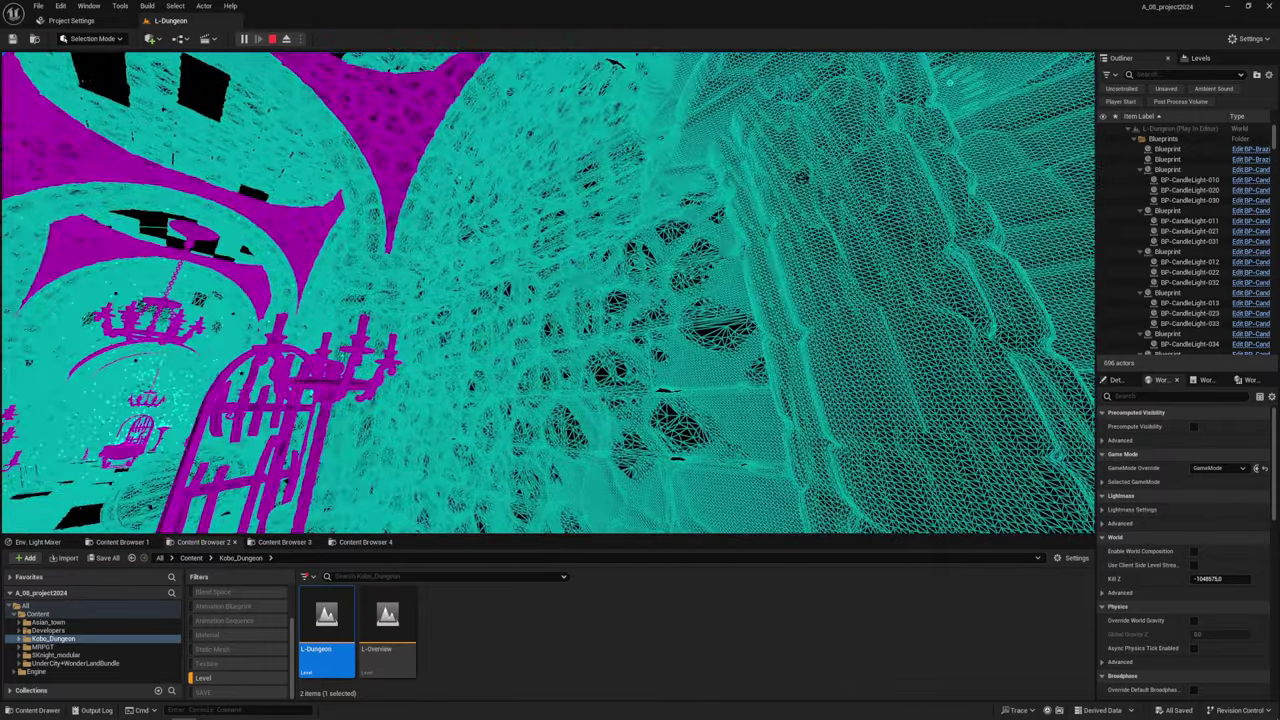
- Walk up close to the dungeon's stone wall during the play session
{"action": "key", "text": "w"}
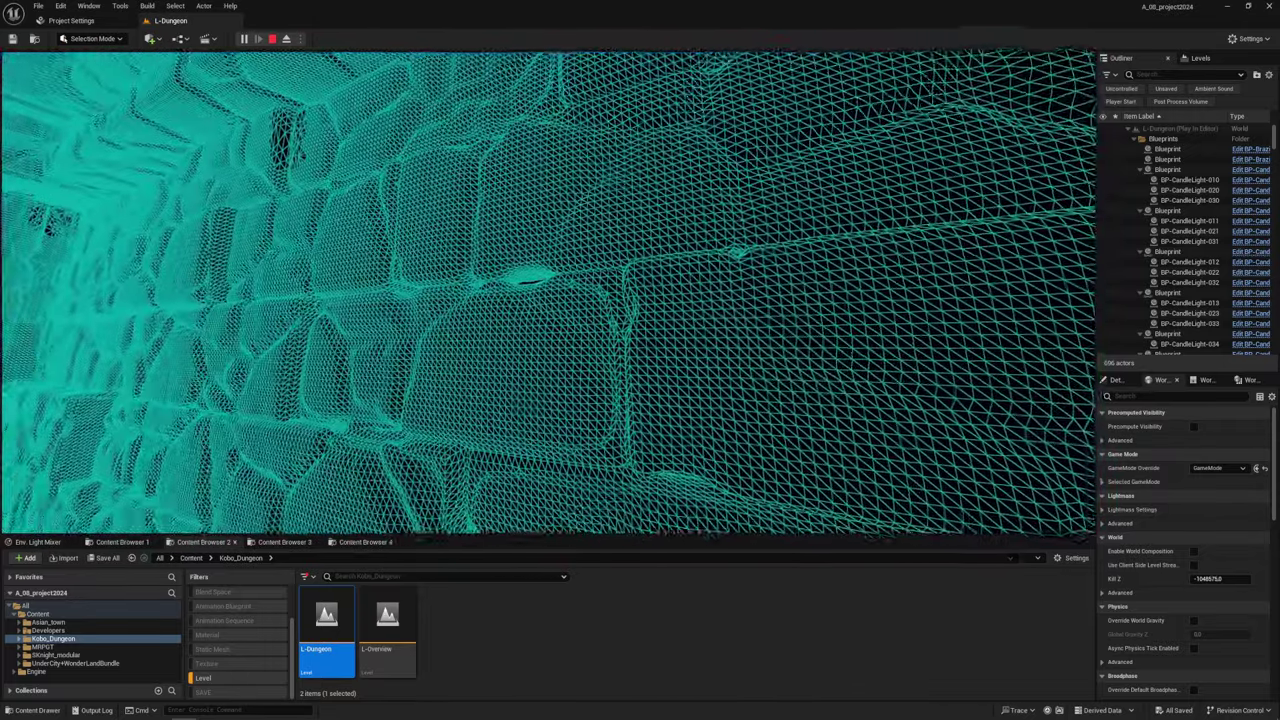
- Walk through the dungeon's arched corridors into the chandelier hall
{"action": "key", "text": "s"}
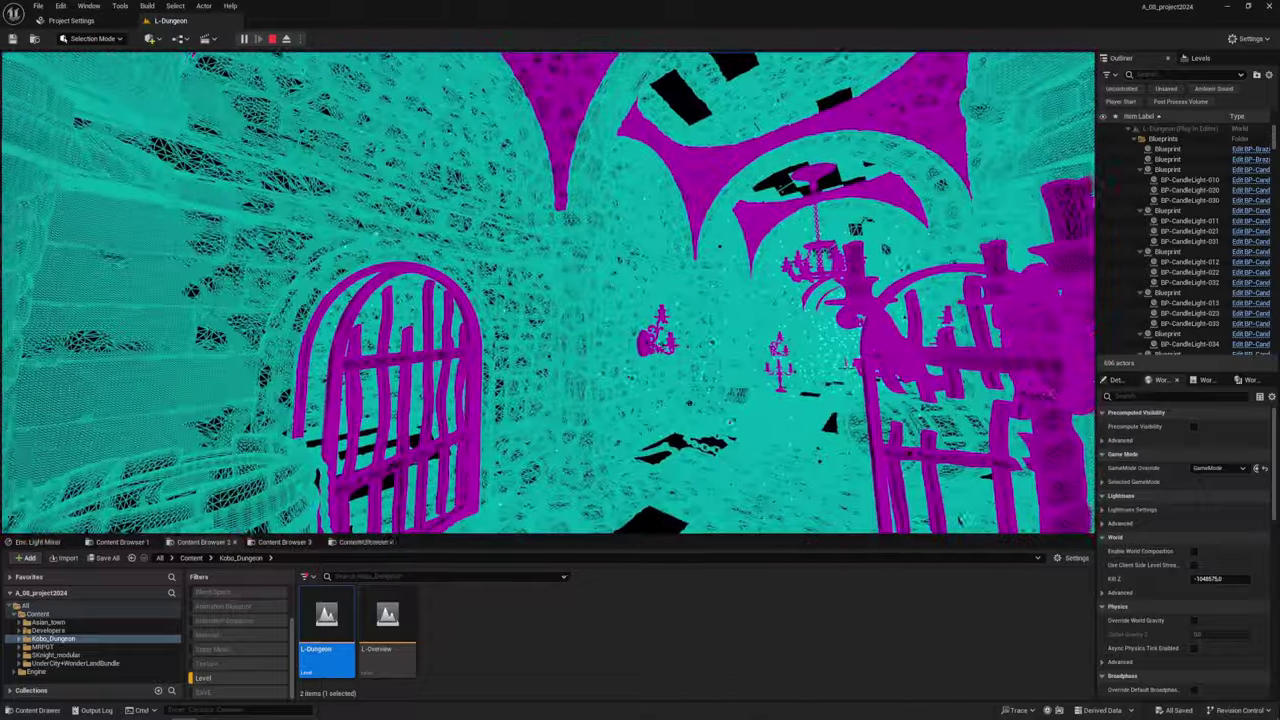
{"action": "key", "text": "w"}
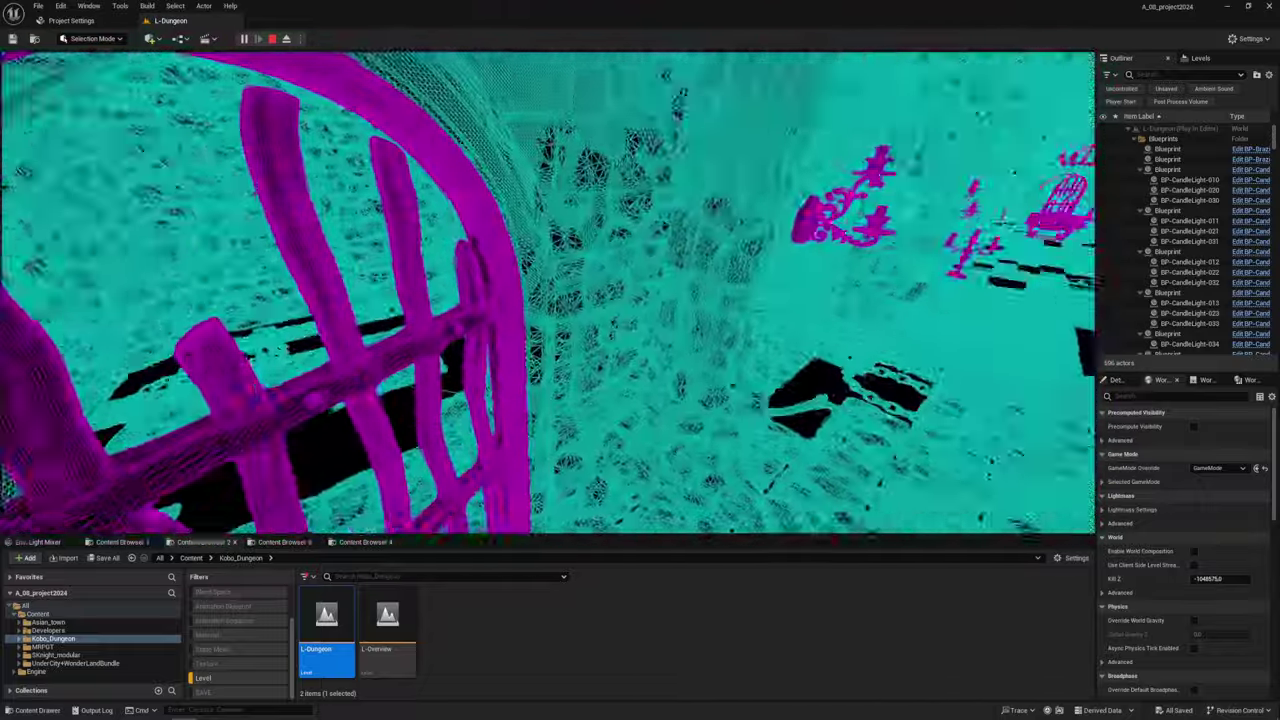
{"action": "key", "text": "w"}
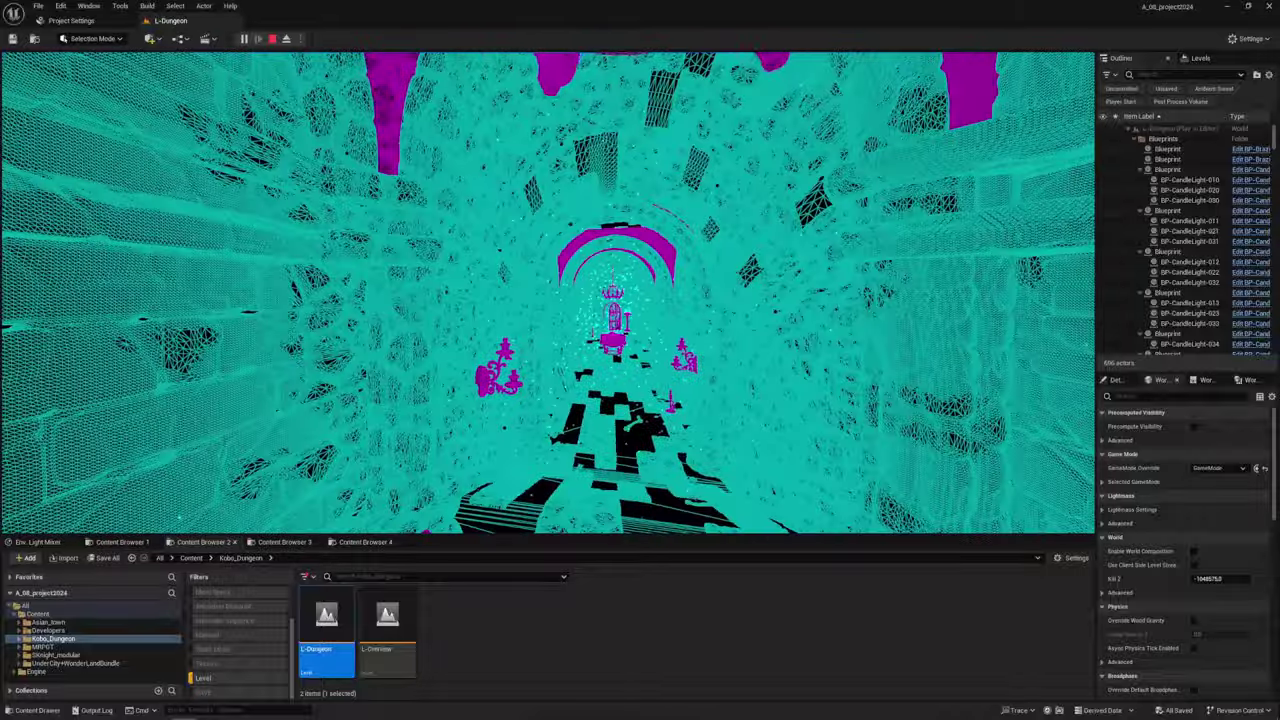
{"action": "key", "text": "w"}
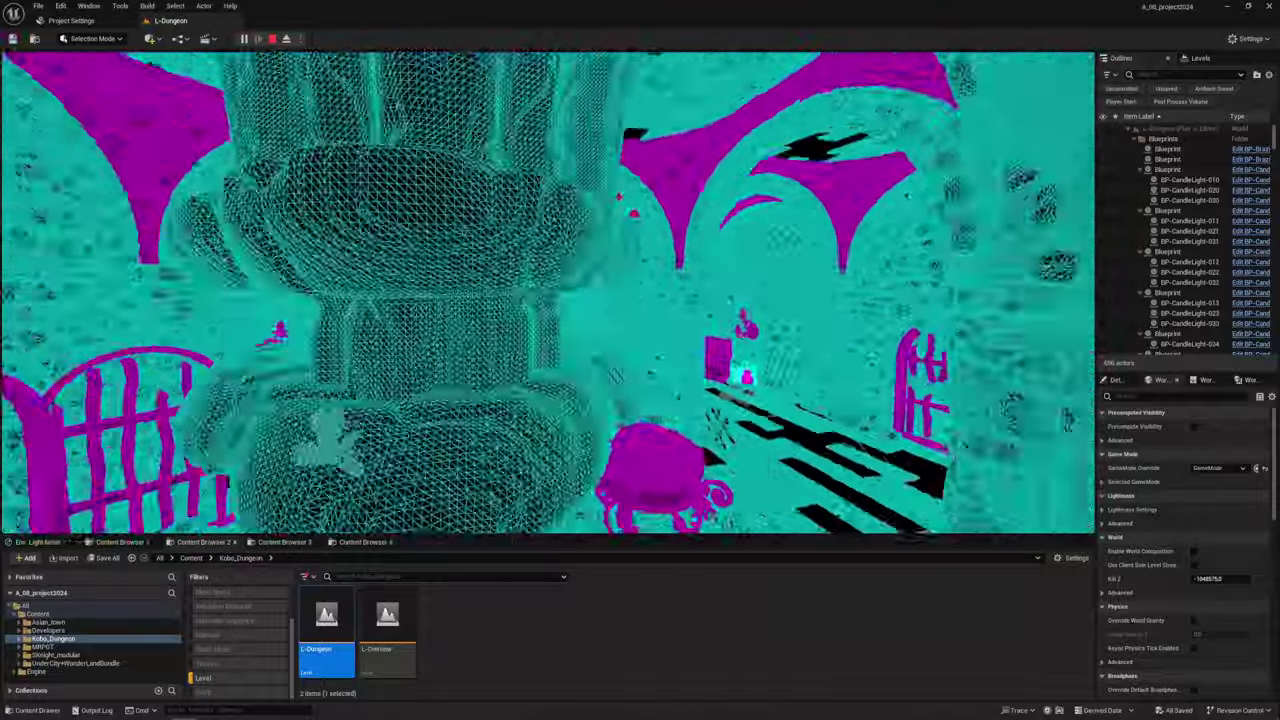
{"action": "key", "text": "w"}
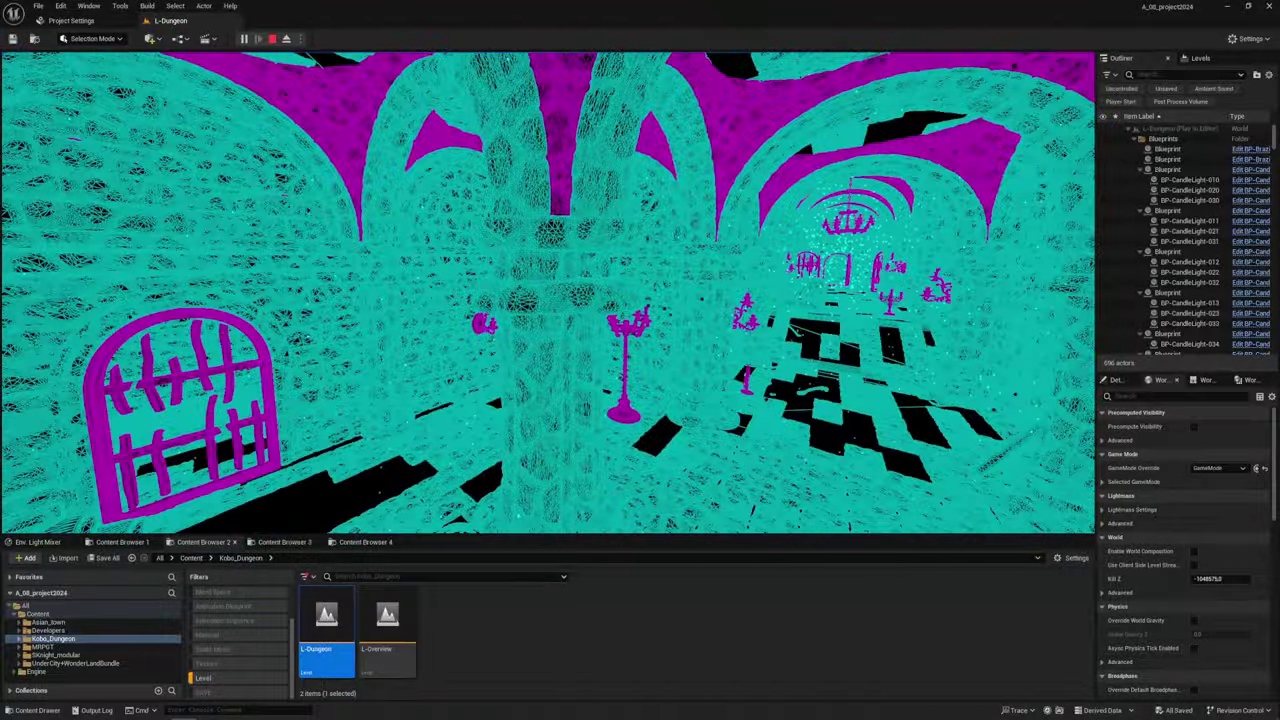
{"action": "key", "text": "w"}
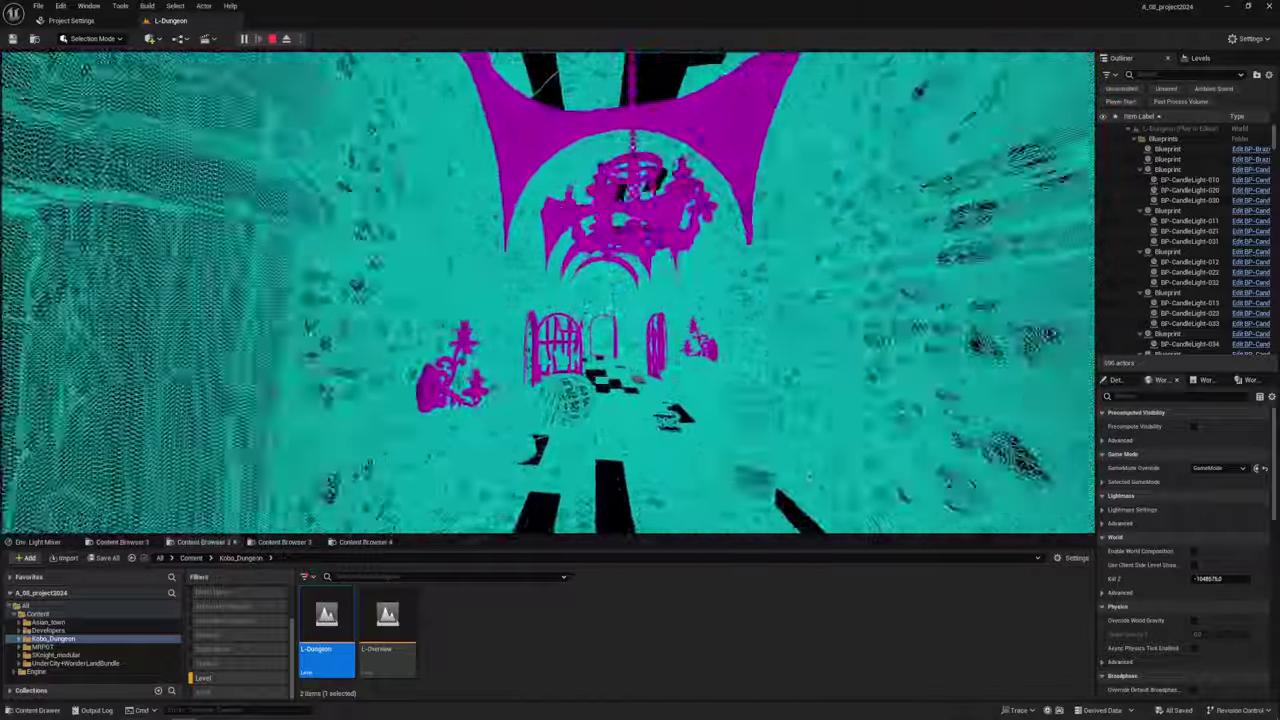
{"action": "key", "text": "w"}
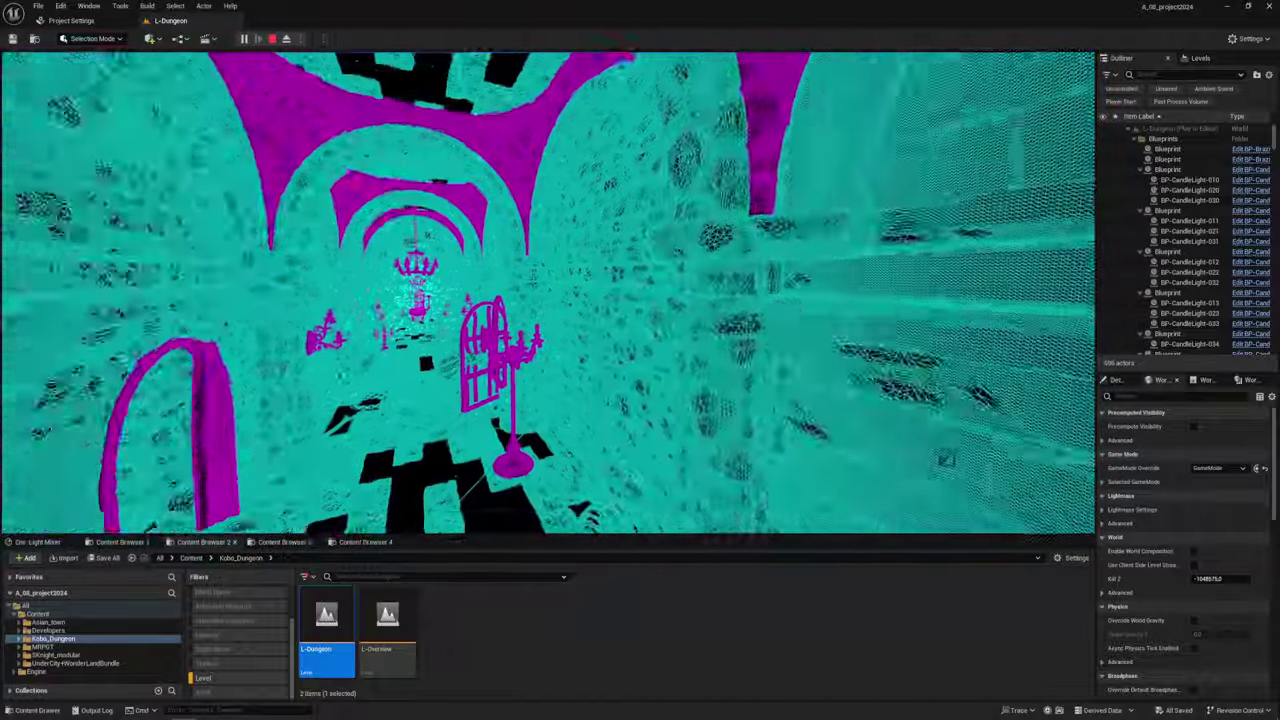
{"action": "key", "text": "w"}
- Switch the play view to shader complexity and fly up to the chandeliers
{"action": "key", "text": "F5"}
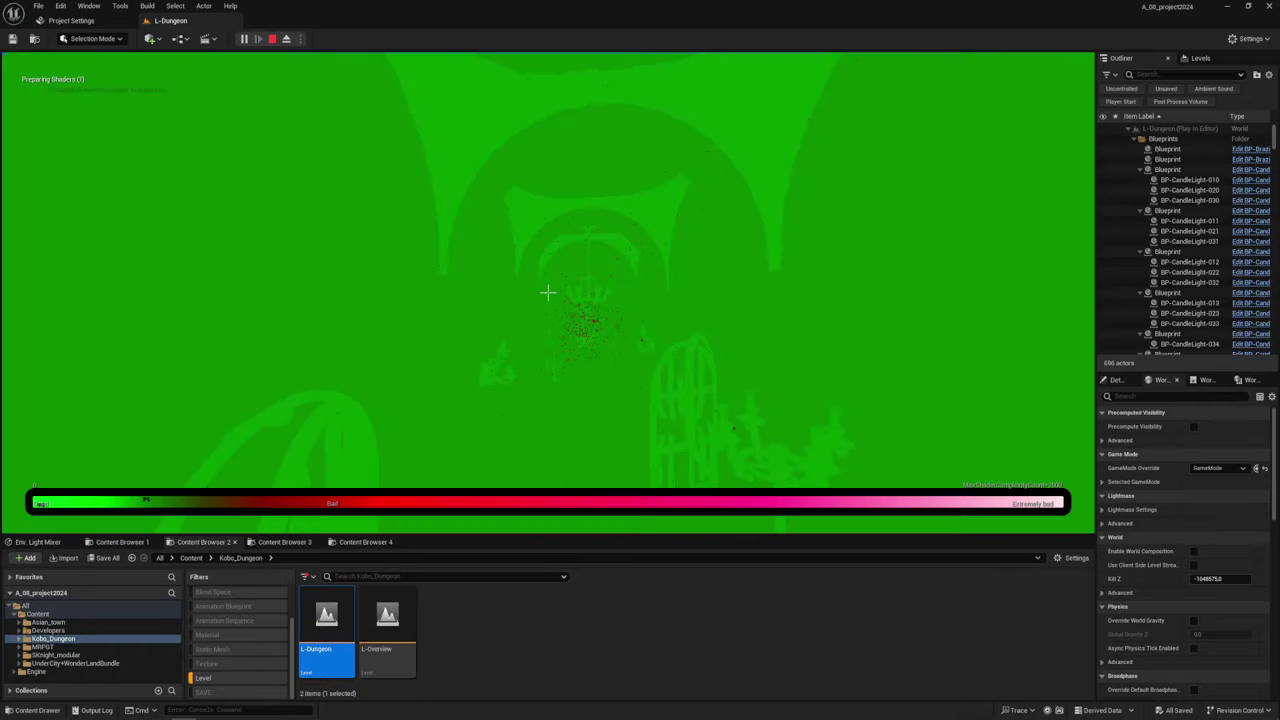
{"action": "key", "text": "w"}
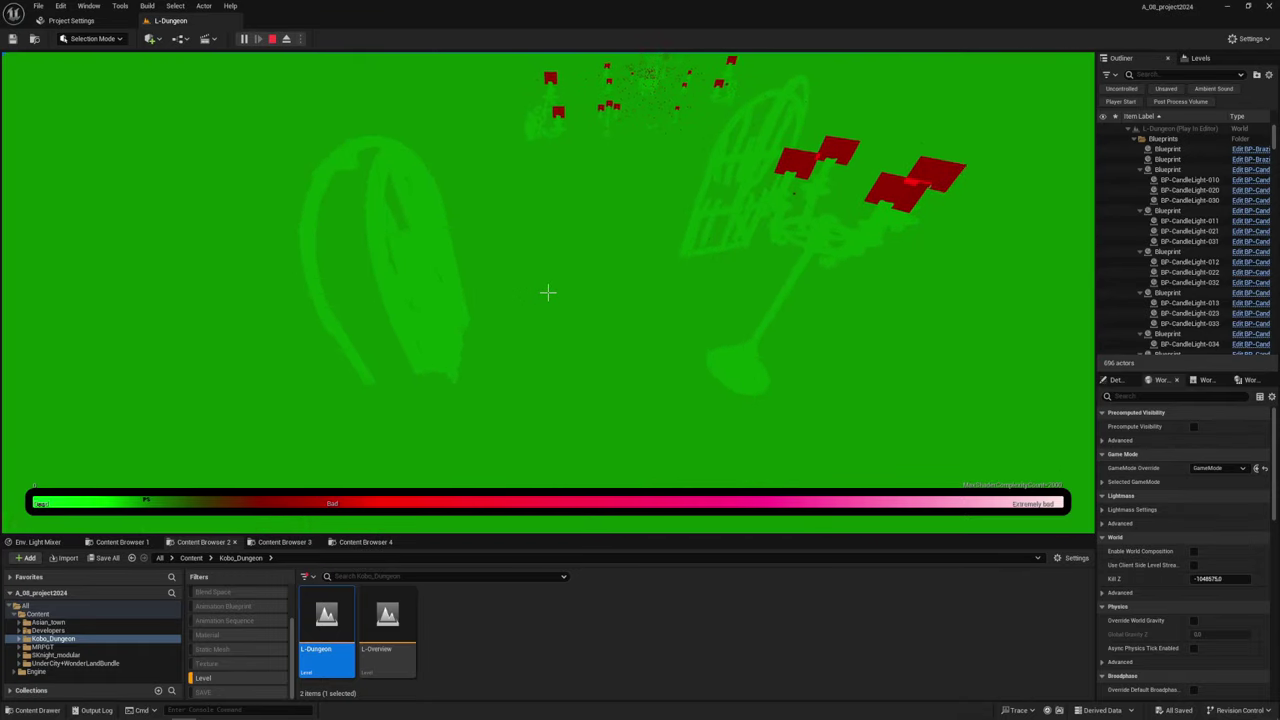
{"action": "key", "text": "w"}
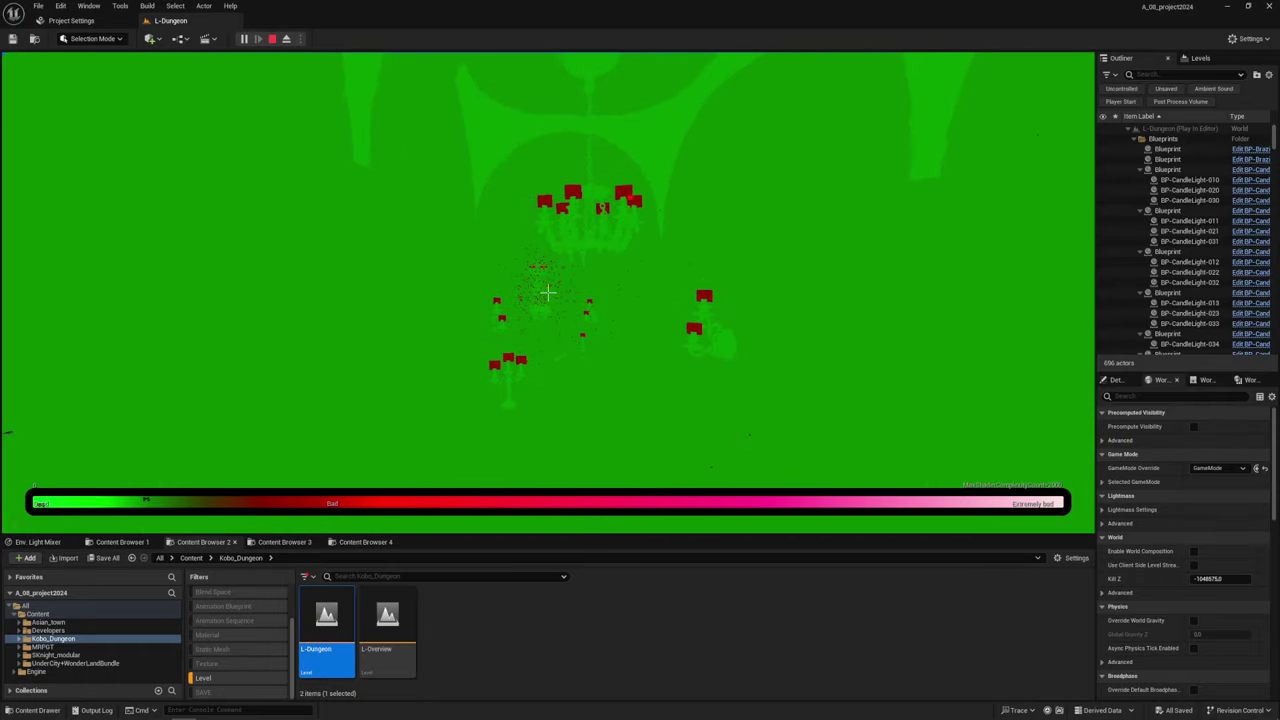
{"action": "key", "text": "w"}
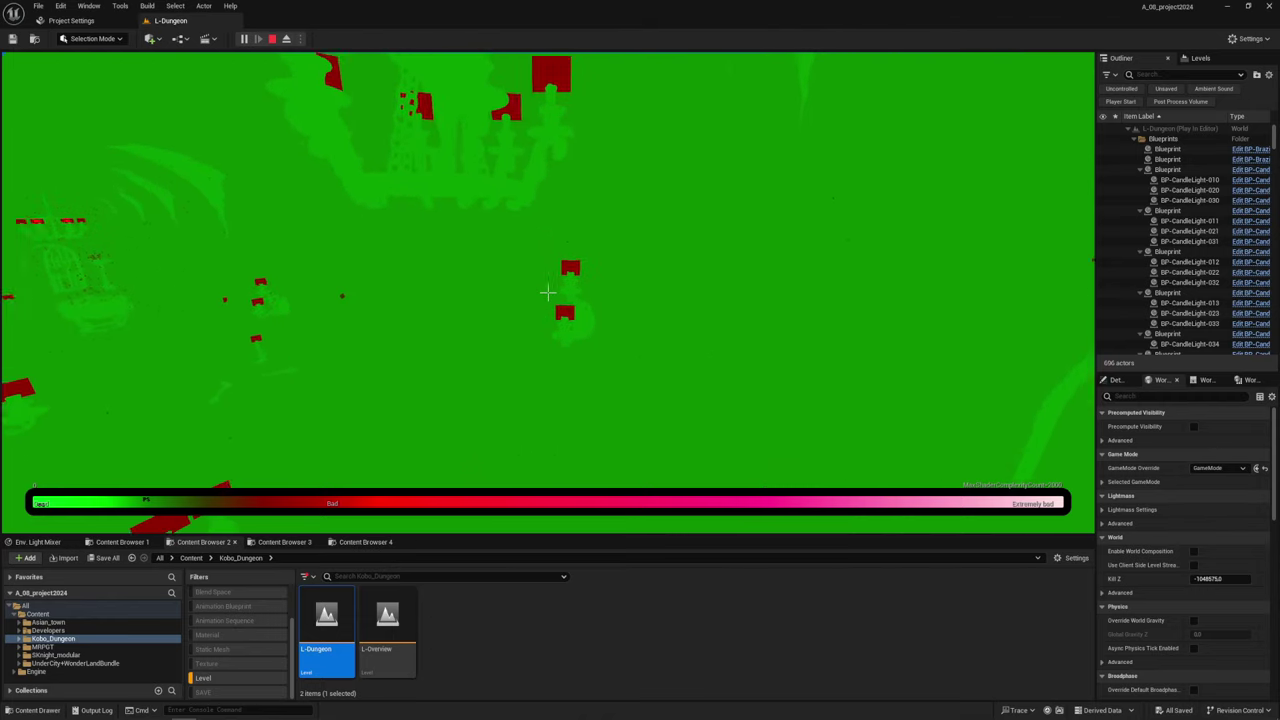
{"action": "key", "text": "w"}
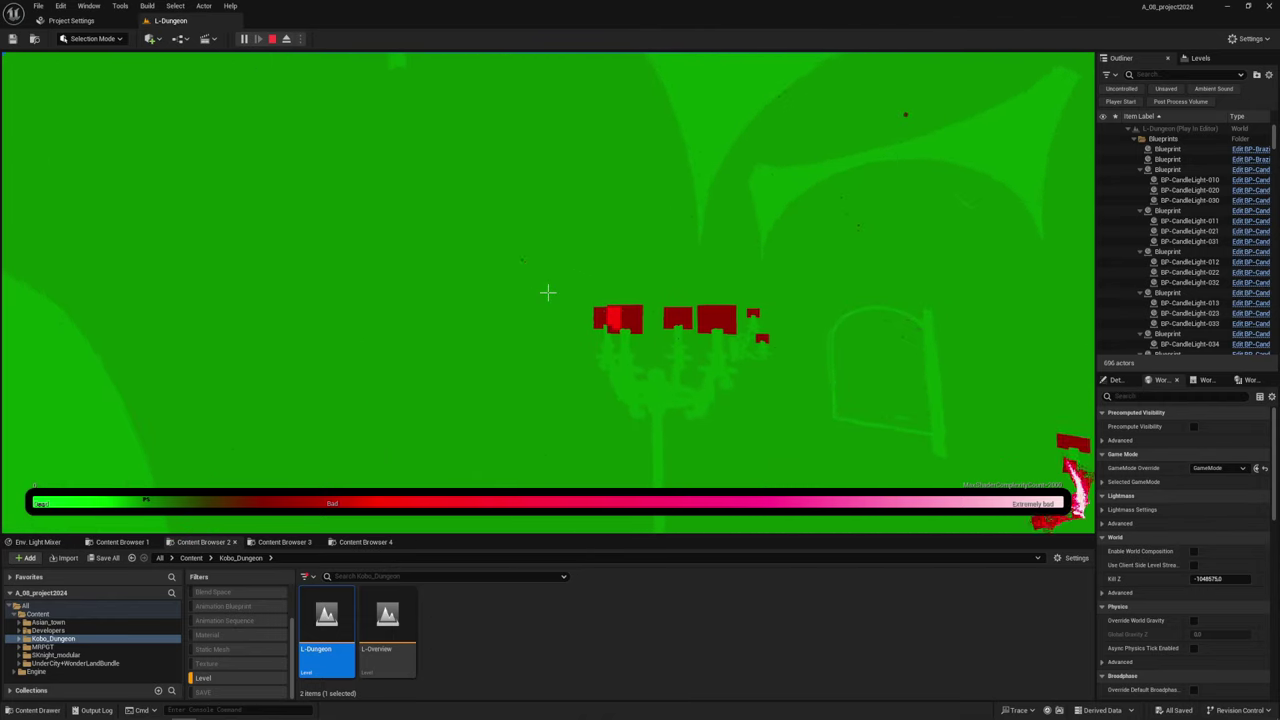
{"action": "key", "text": "s"}
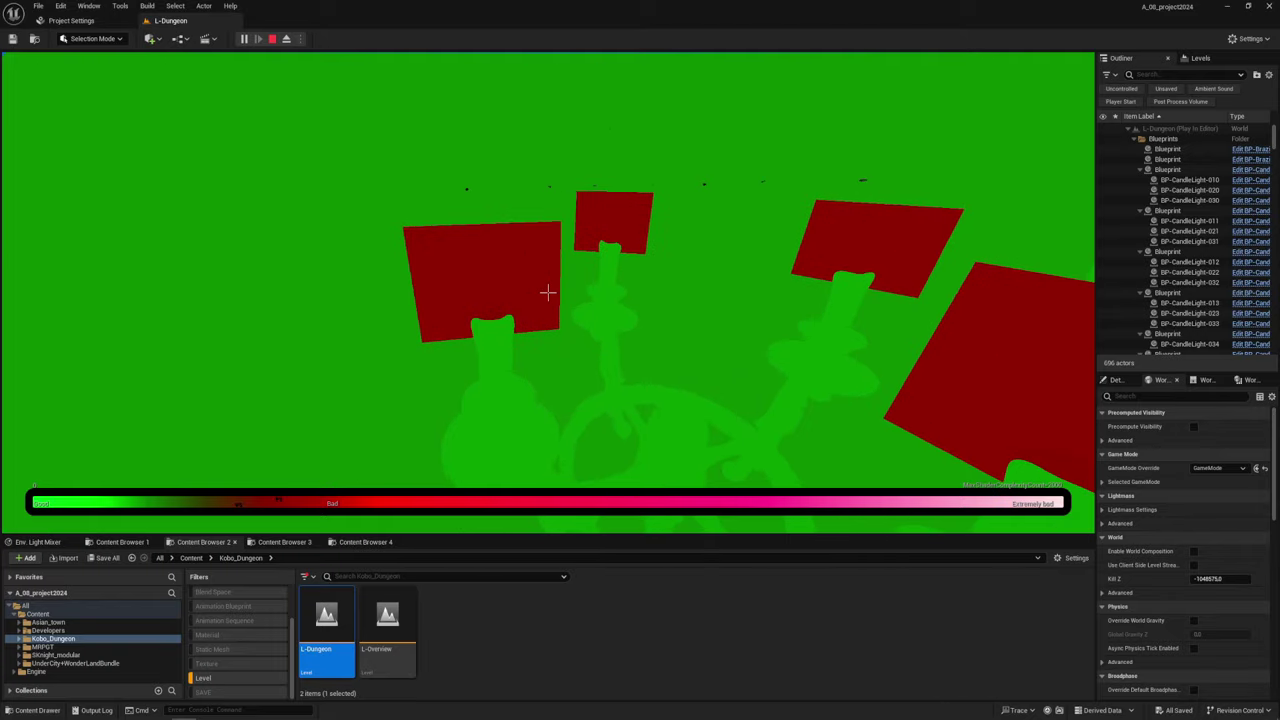
- Return to normal lighting and move through the archway to circle the treasure chest
{"action": "key", "text": "F3"}
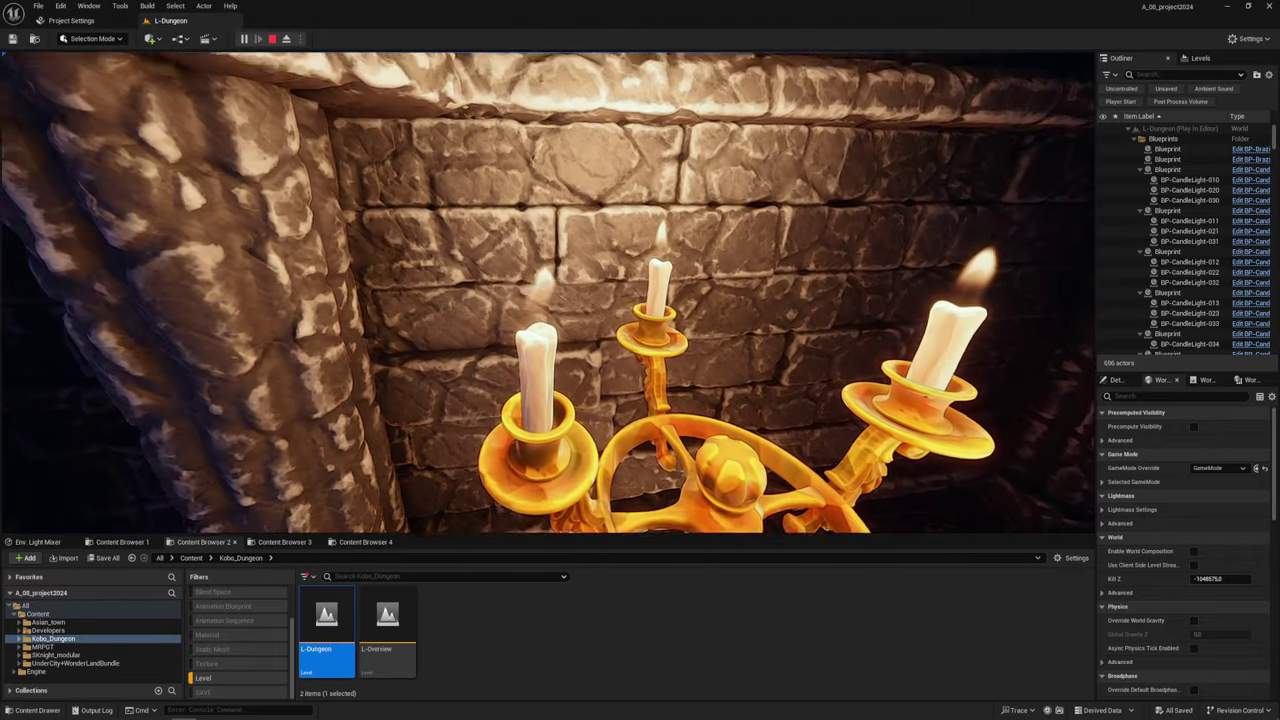
{"action": "key", "text": "w"}
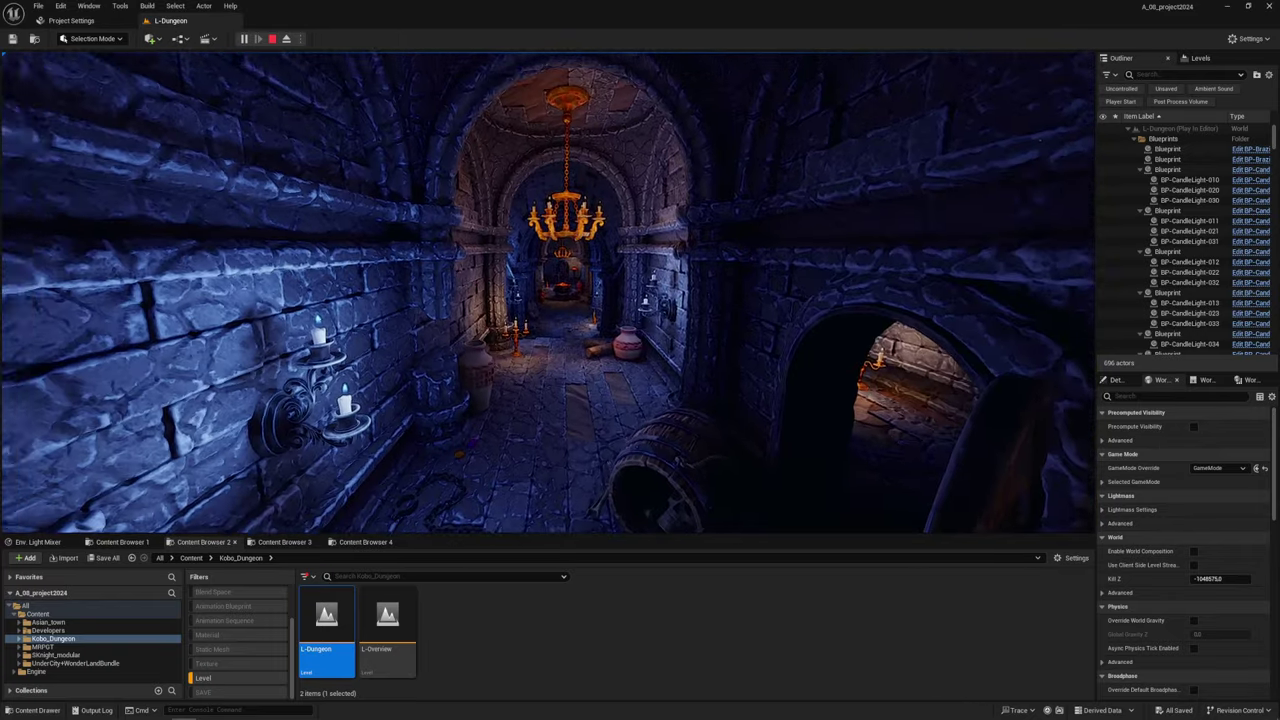
{"action": "key", "text": "a"}
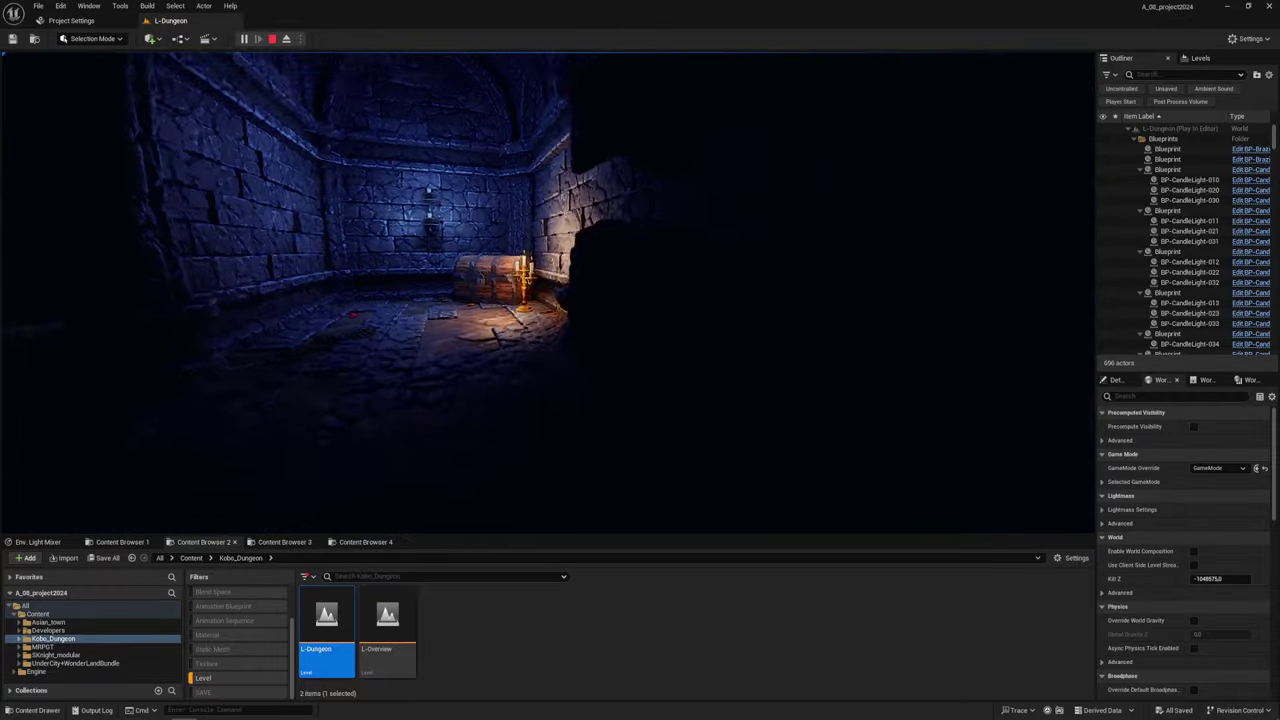
{"action": "key", "text": "w"}
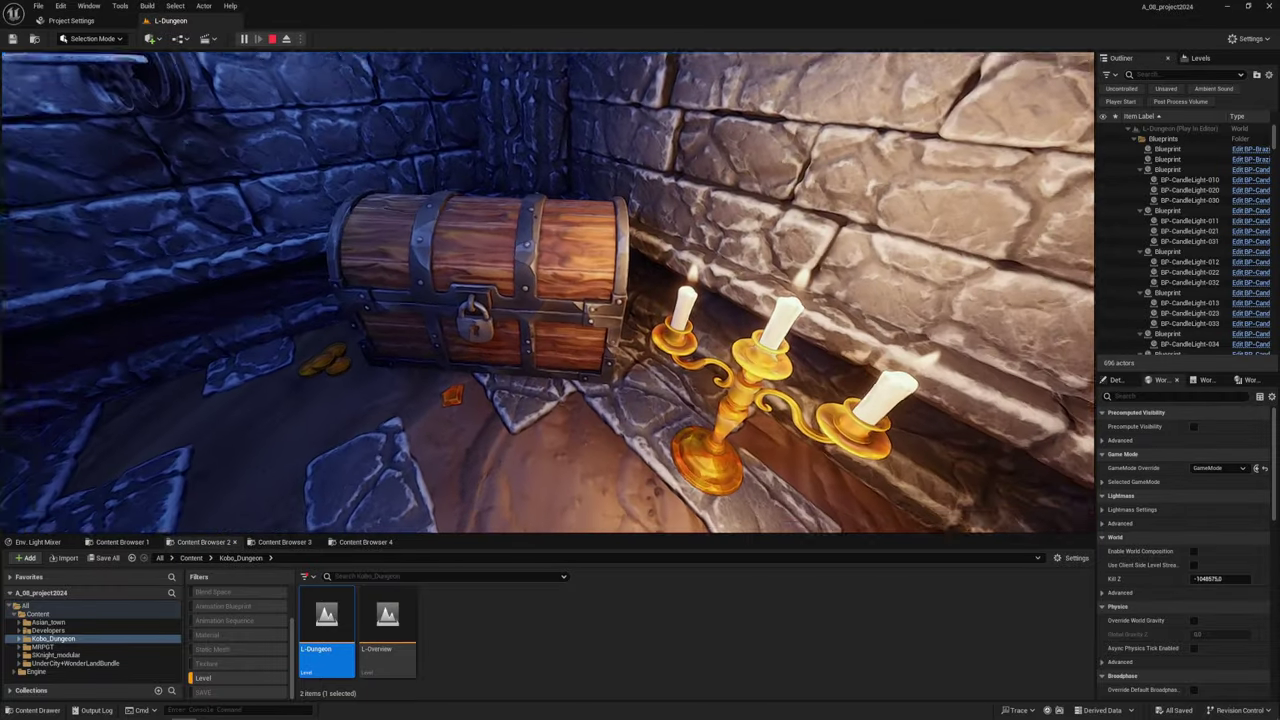
{"action": "key", "text": "a"}
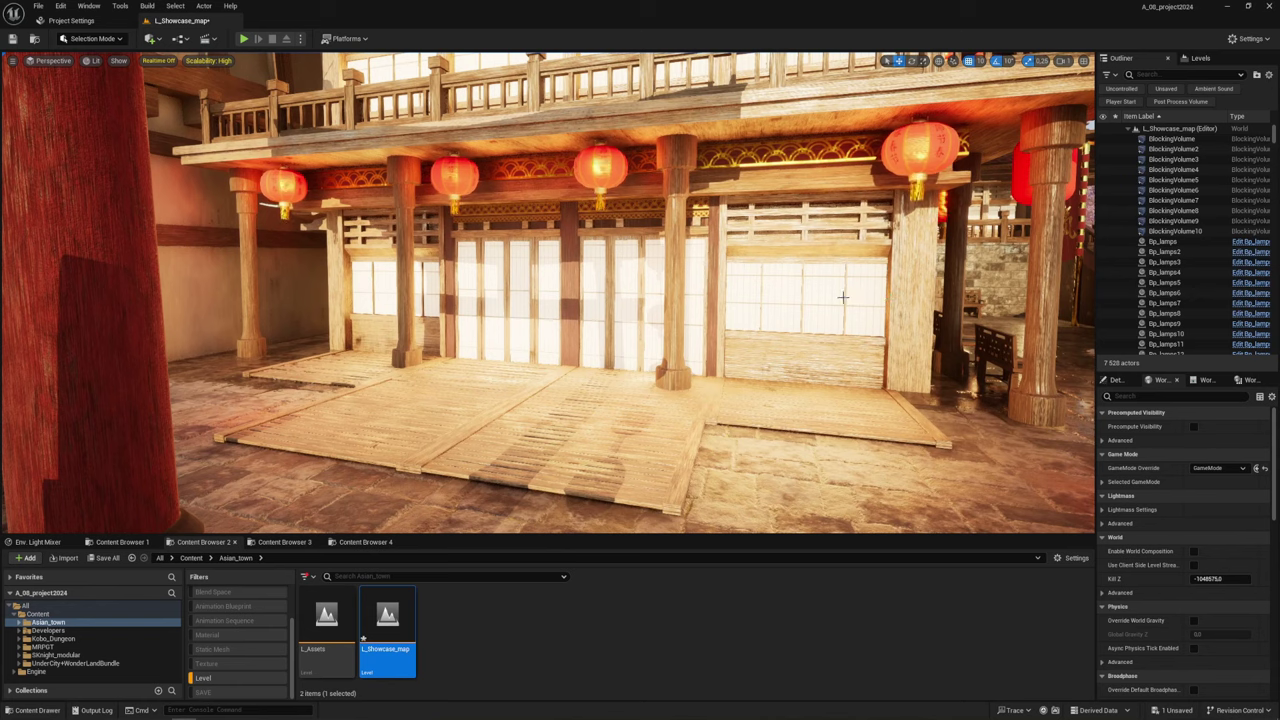
- Slide the building's wall panel right to open the doorway, then view the town in wireframe
{"action": "left_click", "coordinate": [840, 298]}
{"action": "left_click_drag", "start_coordinate": [932, 398], "coordinate": [1084, 410]}
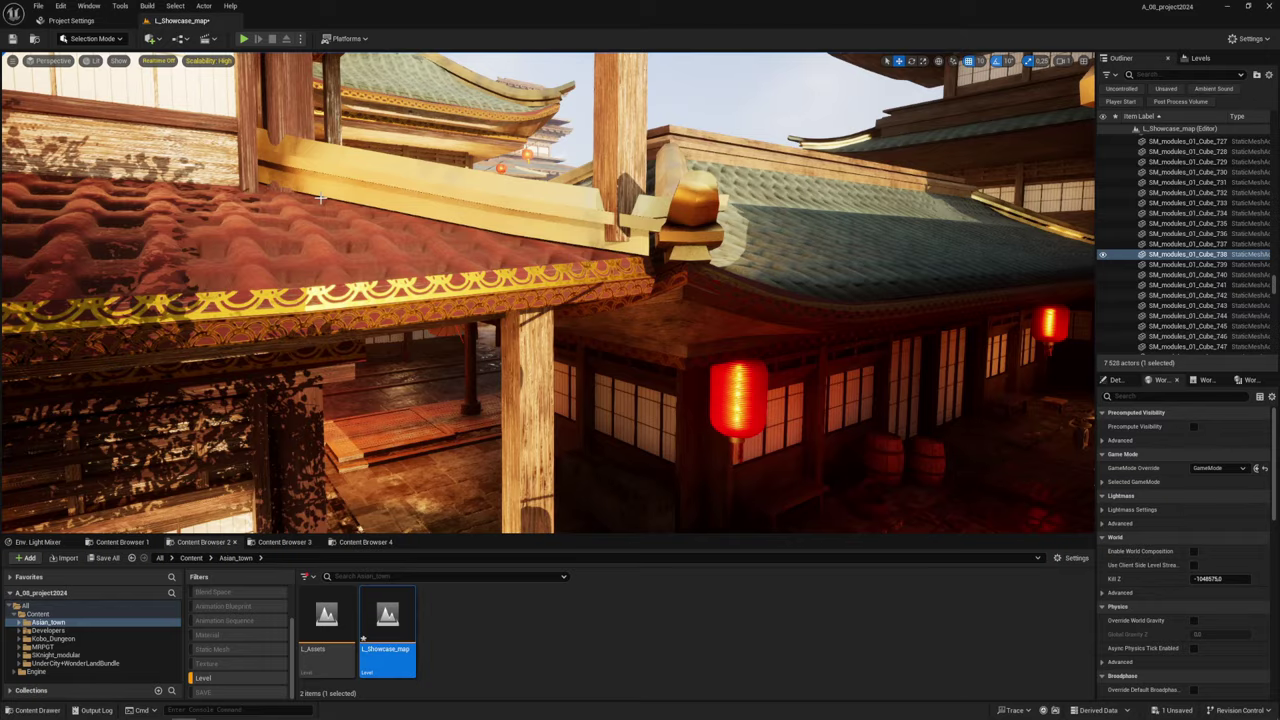
{"action": "key", "text": "alt+2"}
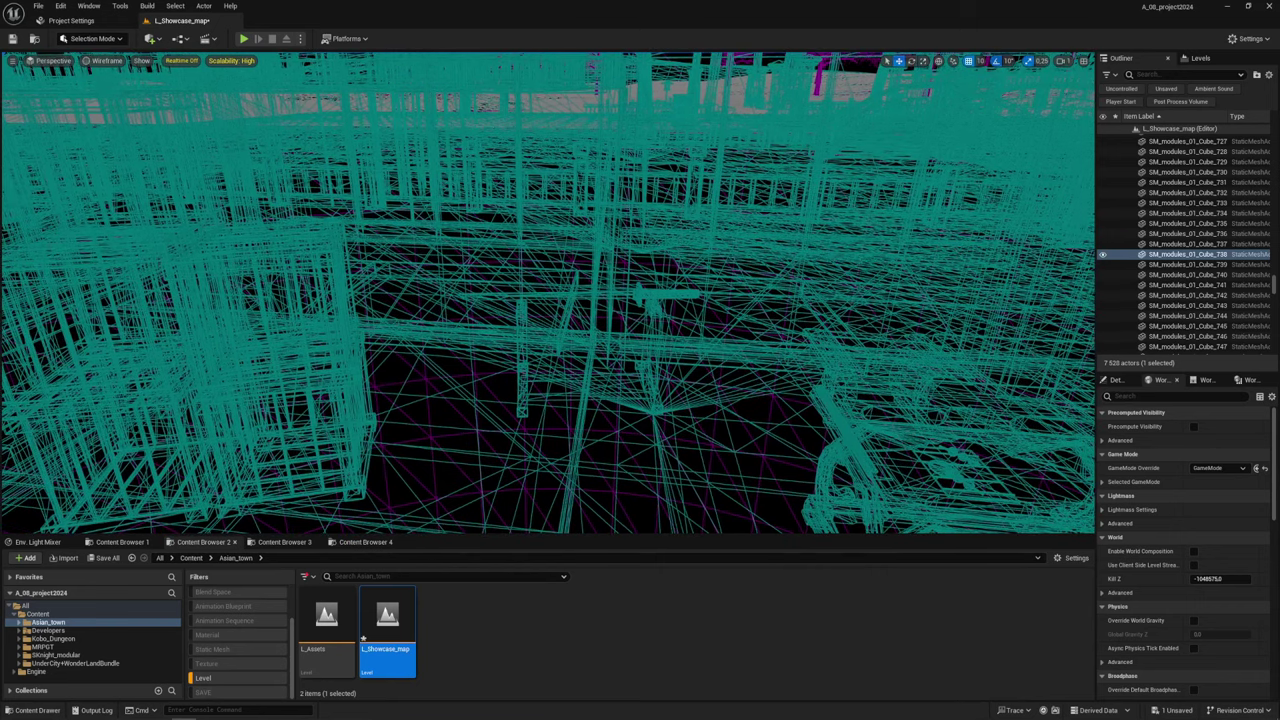
- Switch the town viewport from wireframe to Lit, then to Shader Complexity
{"action": "key", "text": "alt+4"}
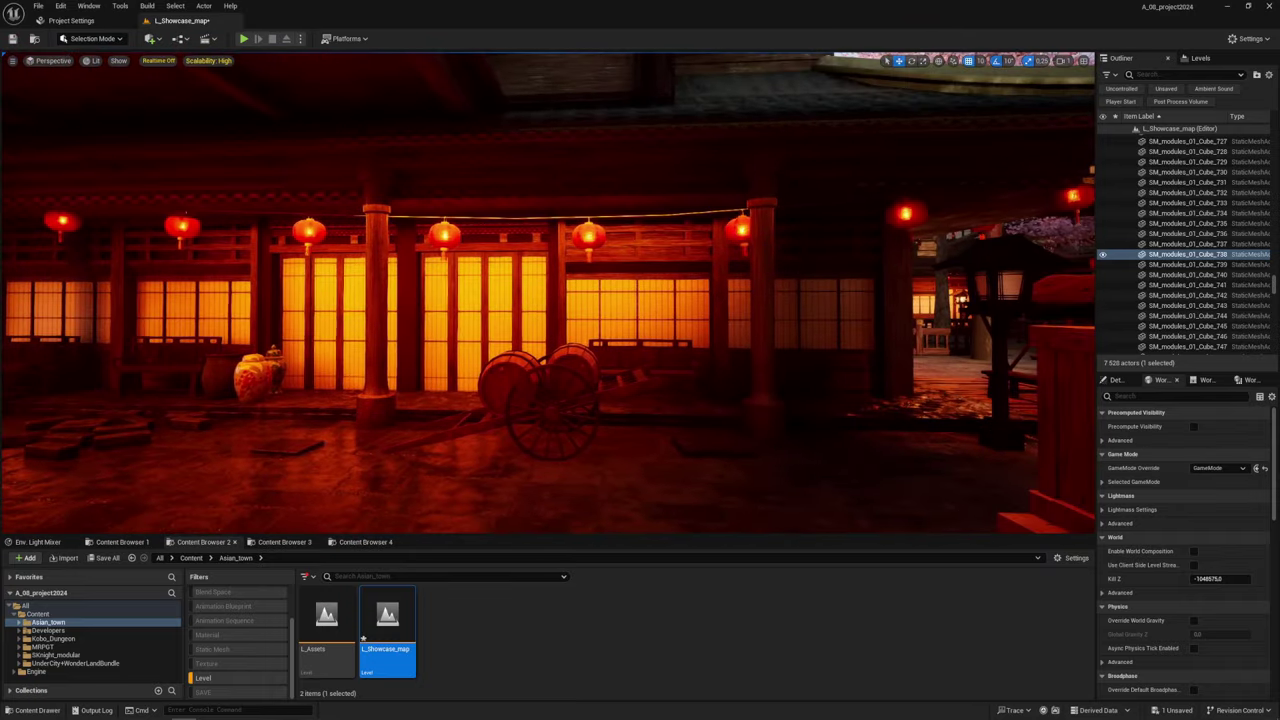
{"action": "key", "text": "alt+8"}
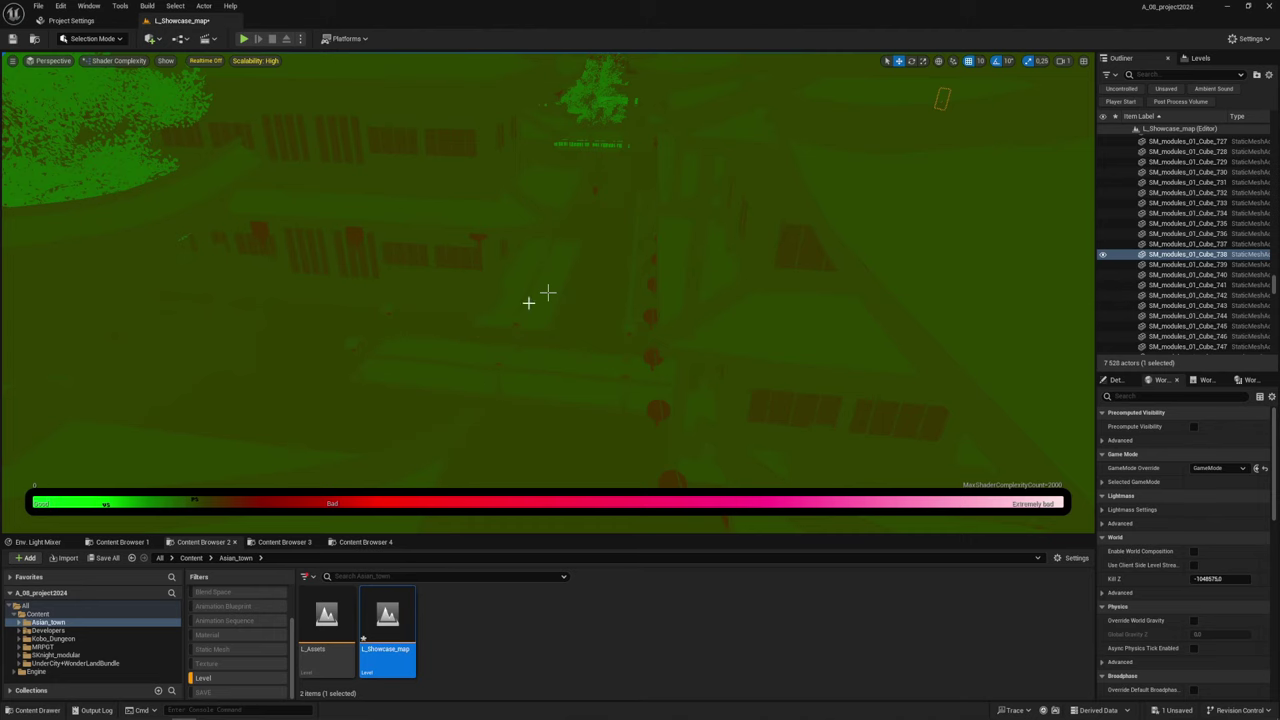
- Fly around the trees and pagoda in shader complexity, then view the pagoda scaffolding in wireframe
{"action": "mouse_move", "coordinate": [540, 296]}
{"action": "right_mouse_down"}
{"action": "mouse_move", "coordinate": [520, 310]}
{"action": "mouse_move", "coordinate": [548, 292]}
{"action": "right_mouse_up"}
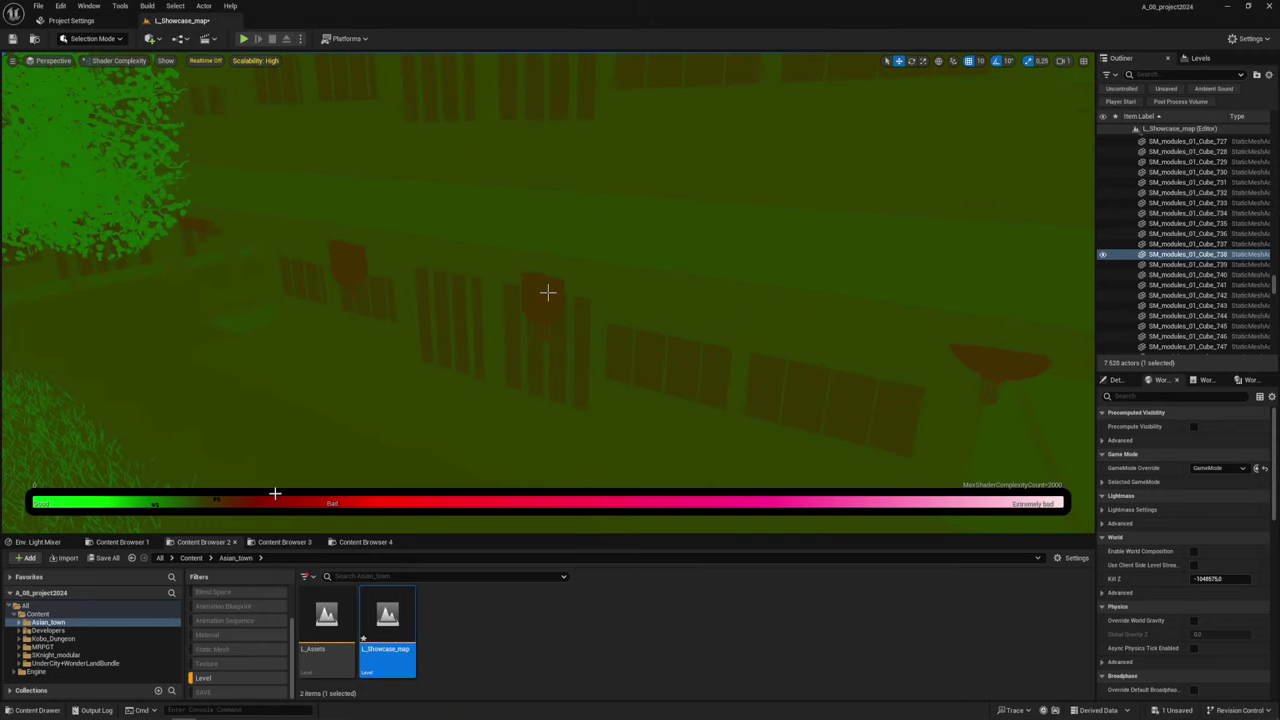
{"action": "right_click_drag", "start_coordinate": [480, 396], "coordinate": [480, 396]}
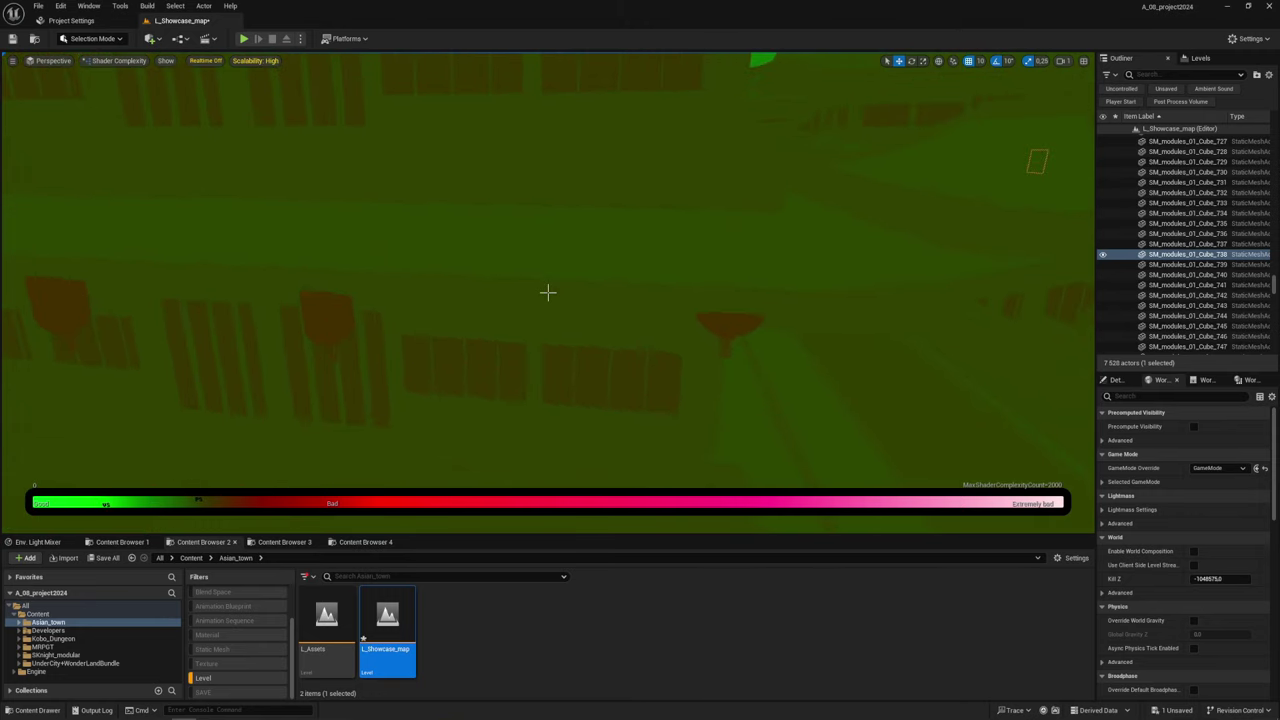
{"action": "right_click_drag", "start_coordinate": [194, 477], "coordinate": [194, 477]}
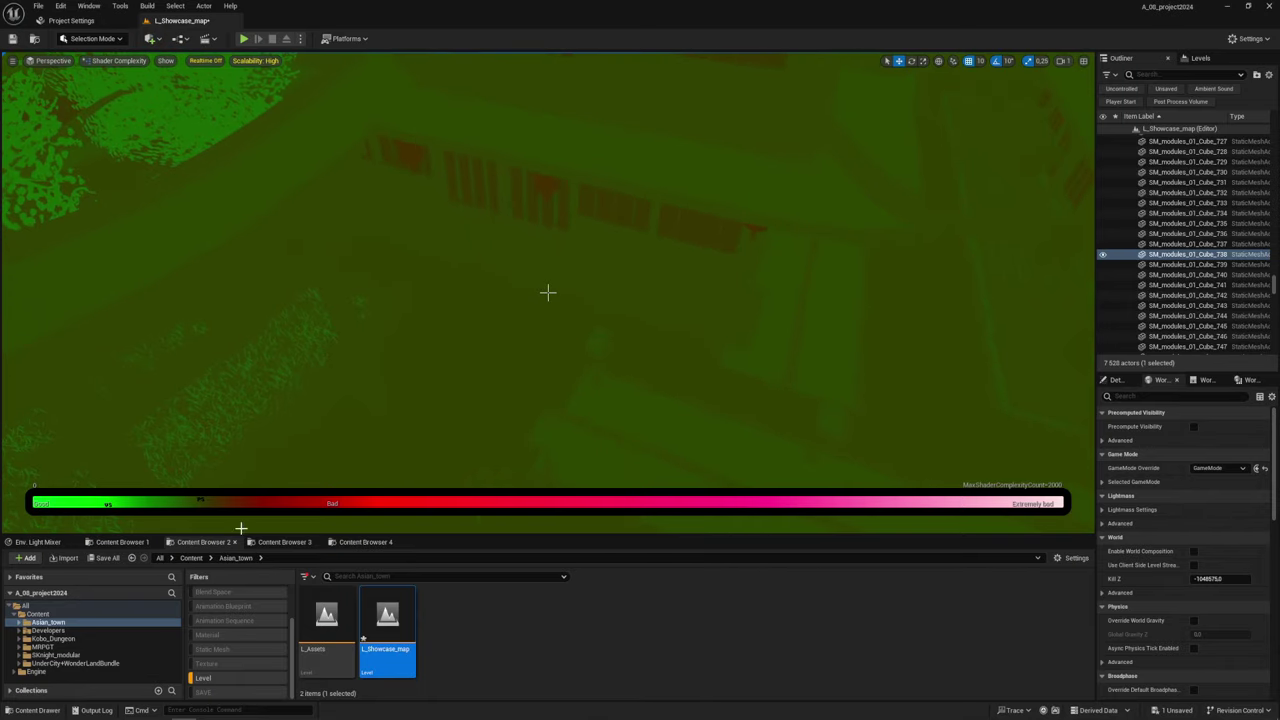
{"action": "right_click_drag", "start_coordinate": [383, 403], "coordinate": [383, 403]}
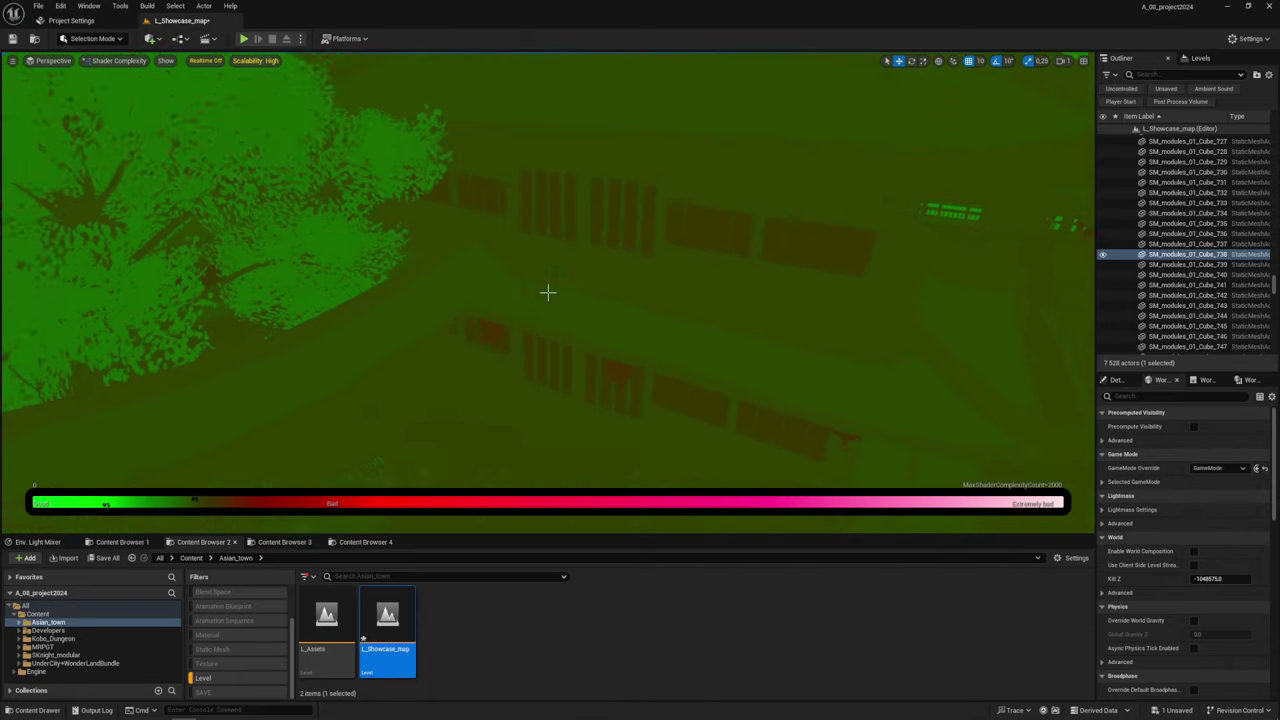
{"action": "right_click_drag", "start_coordinate": [547, 292], "coordinate": [547, 292]}
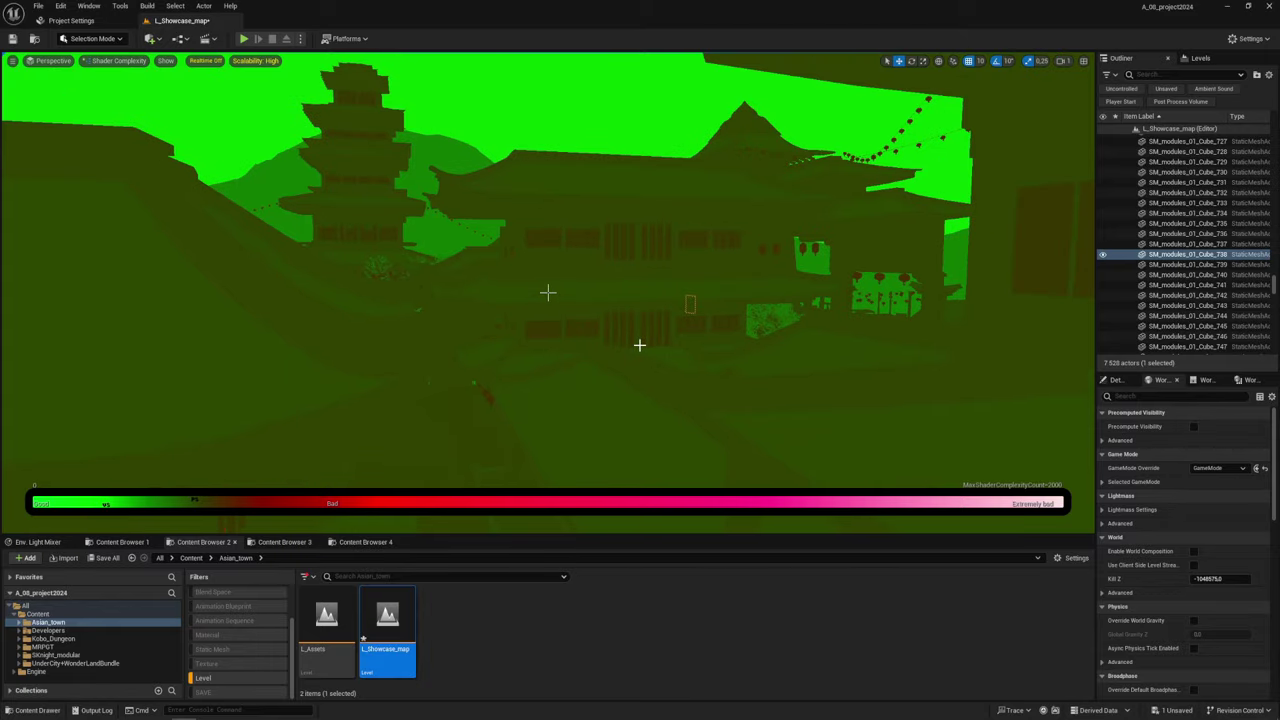
{"action": "key", "text": "alt+2"}
{"action": "right_click_drag", "start_coordinate": [640, 345], "coordinate": [651, 377]}
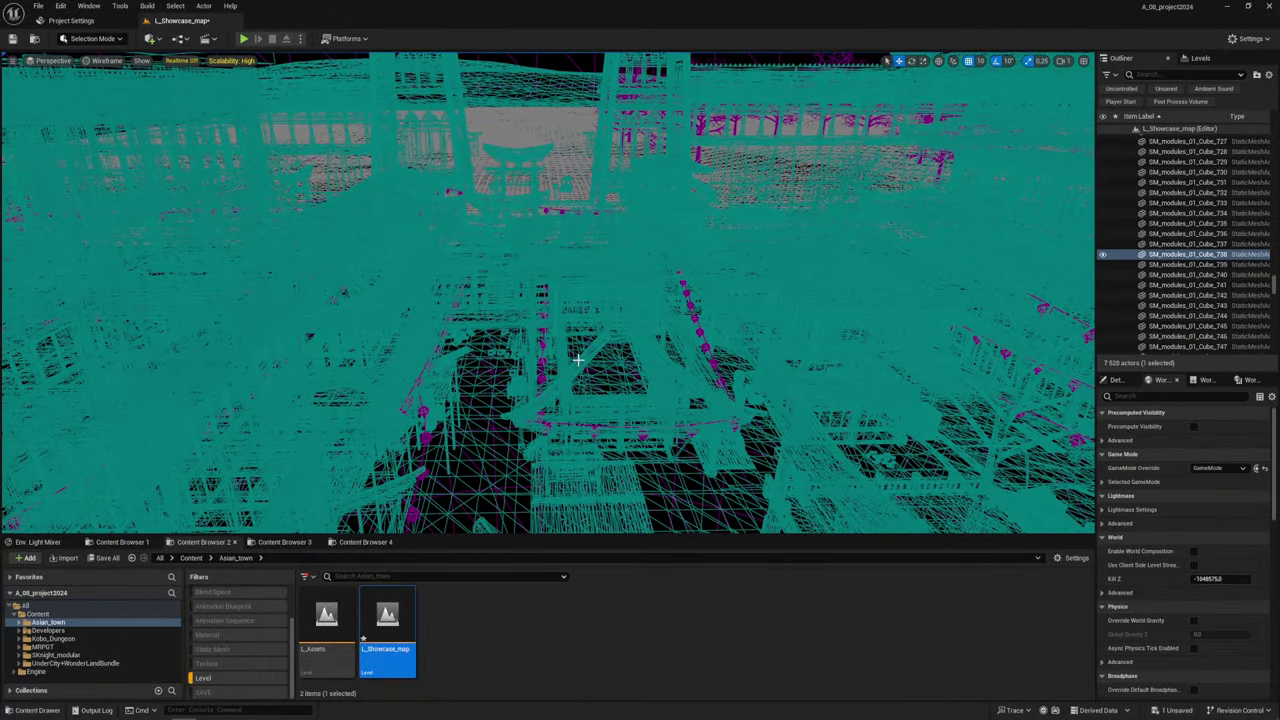
- Return the town viewport to Lit shading
{"action": "key", "text": "alt+4"}
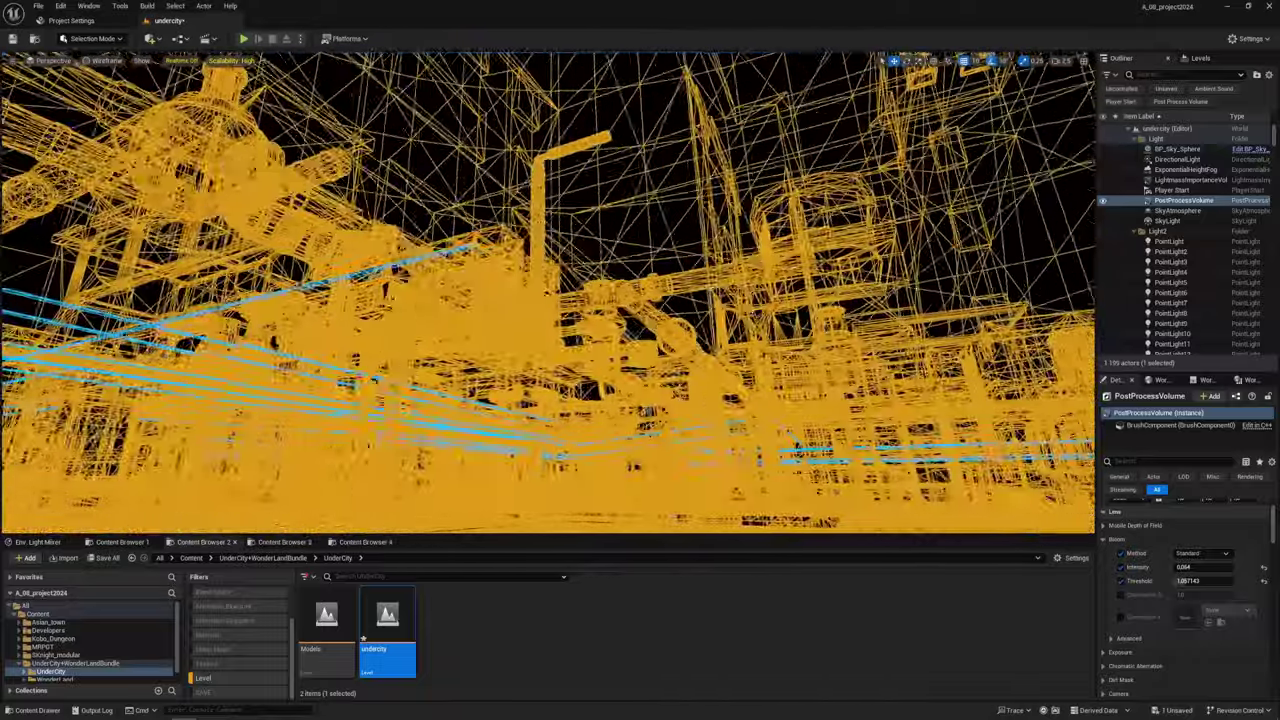
- Show UnderCity's shader complexity and fly the camera toward its building silhouettes
{"action": "key", "text": "alt+8"}
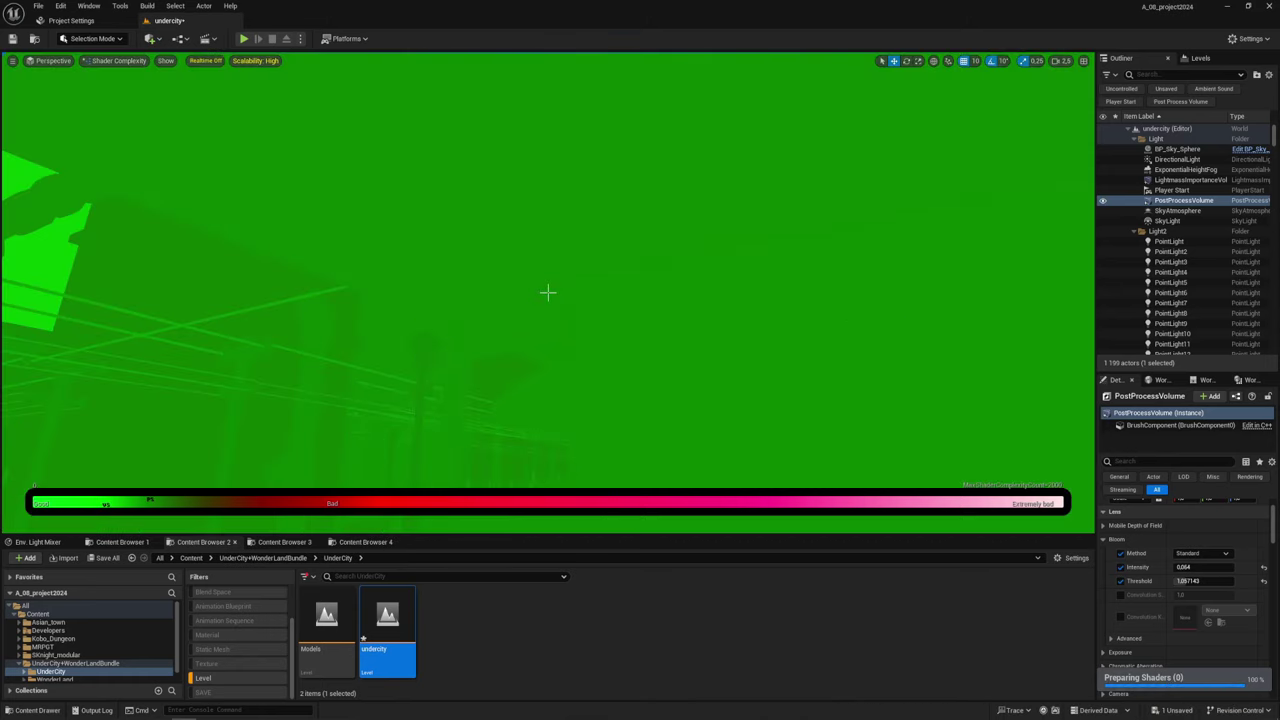
{"action": "right_click_drag", "start_coordinate": [548, 292], "coordinate": [548, 292]}
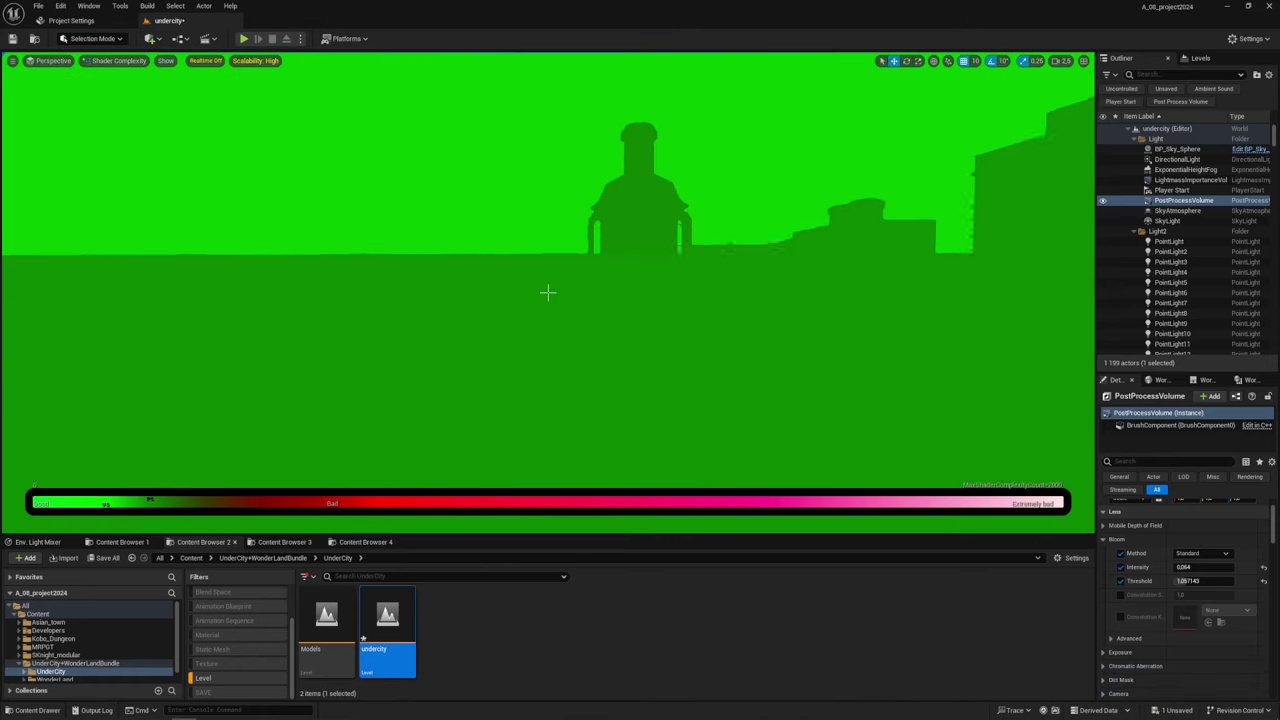
{"action": "right_click_drag", "start_coordinate": [548, 292], "coordinate": [847, 311]}
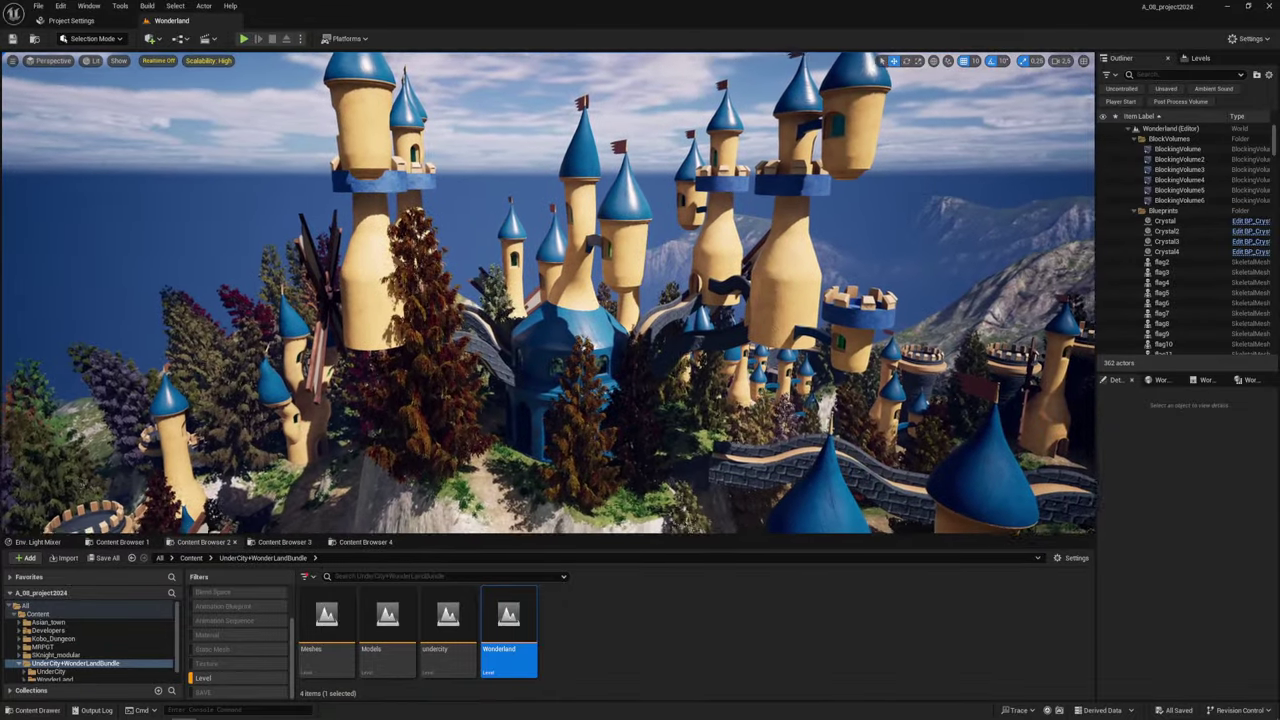
- Render Wonderland in wireframe and fly over the castle towers, trees and terrain
{"action": "right_click_drag", "start_coordinate": [967, 354], "coordinate": [967, 354]}
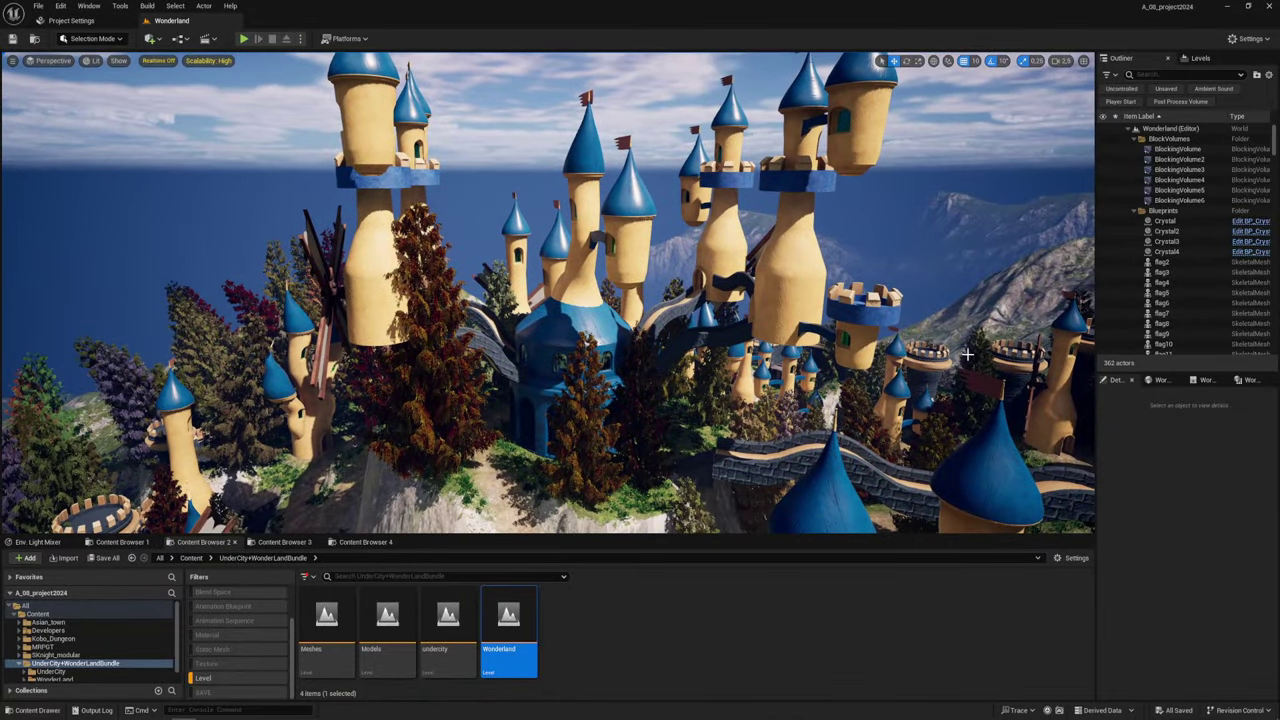
{"action": "key", "text": "alt+2"}
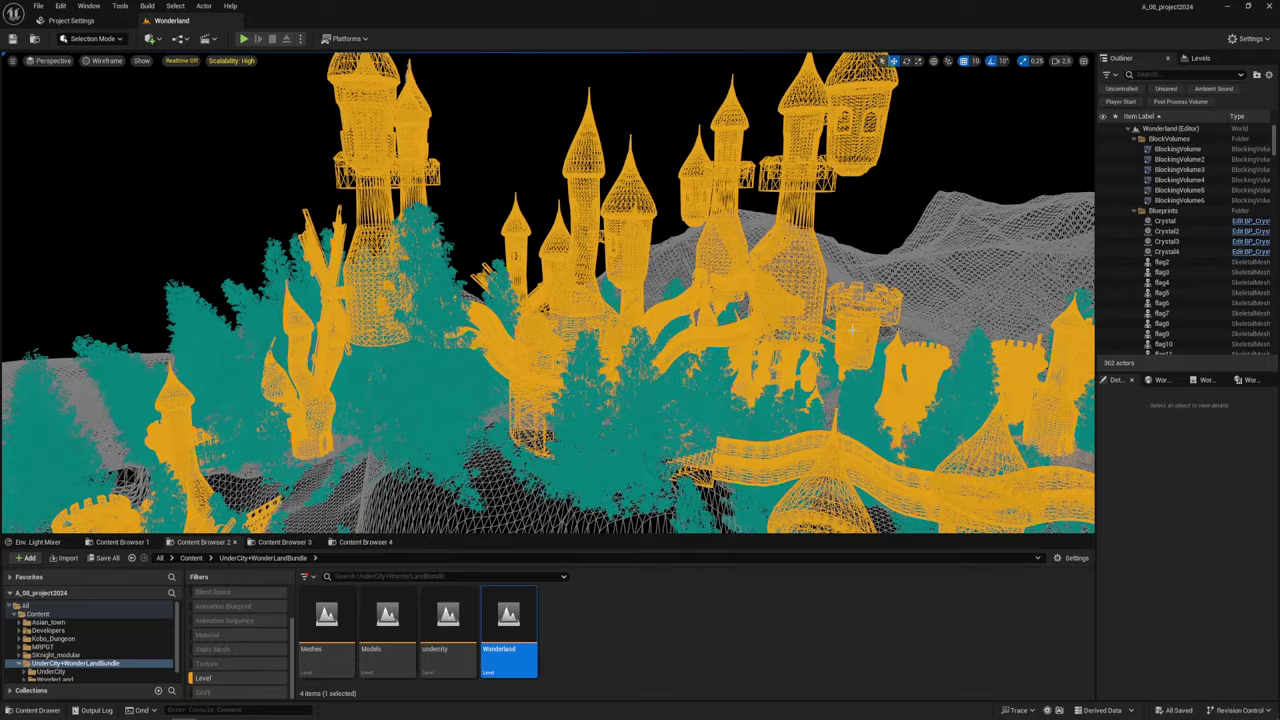
{"action": "right_click_drag", "start_coordinate": [967, 354], "coordinate": [967, 354]}
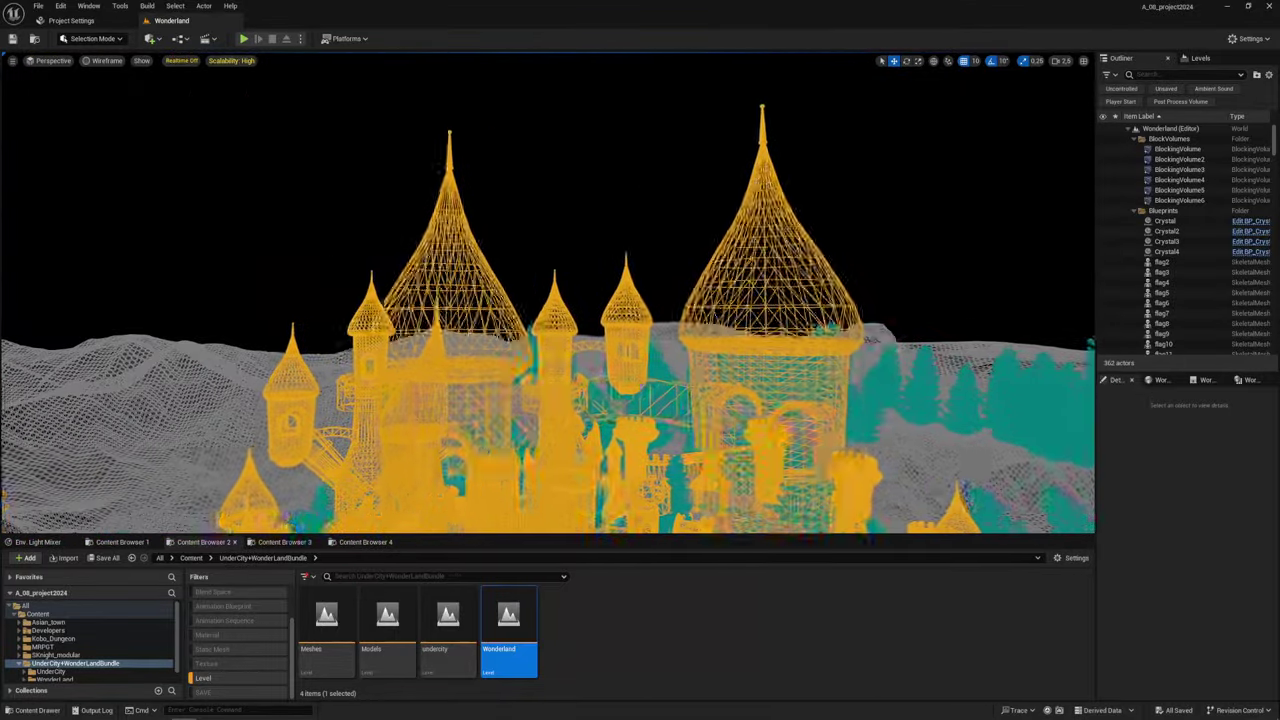
{"action": "right_click_drag", "start_coordinate": [967, 354], "coordinate": [967, 354]}
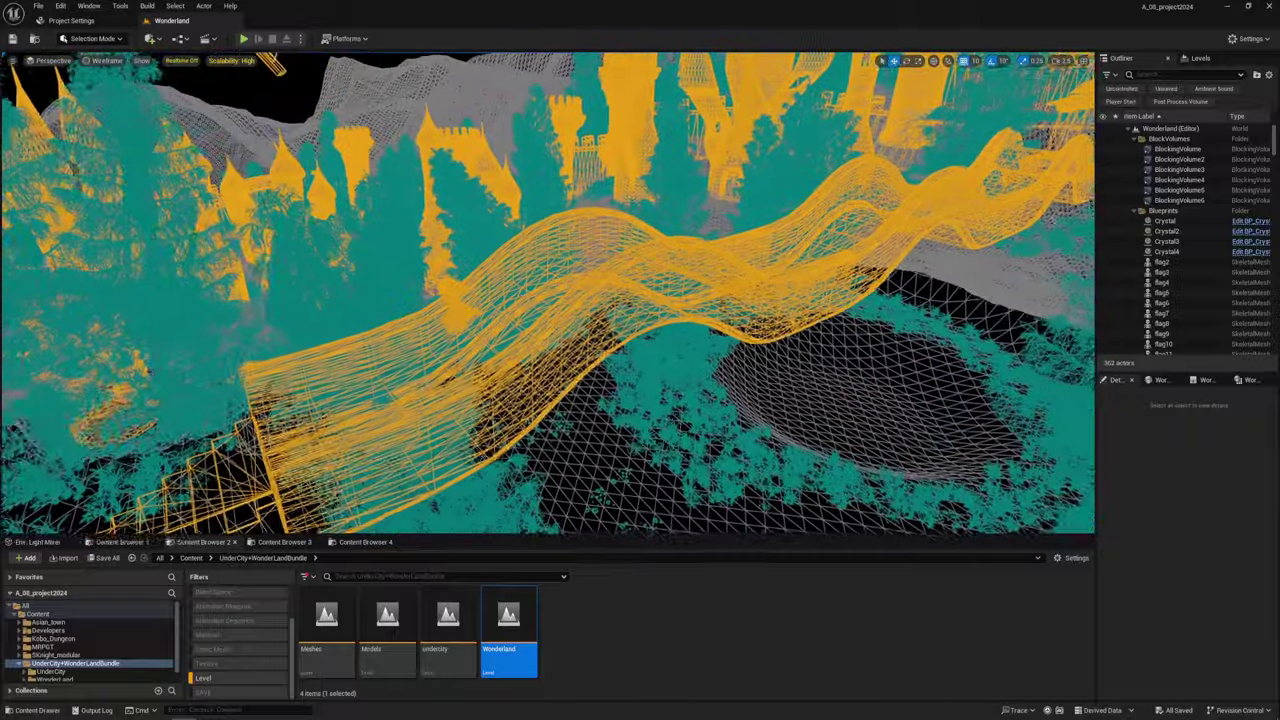
- Show Wonderland's shader complexity and fly through toward the castles and hillside trees
{"action": "key", "text": "alt+8"}
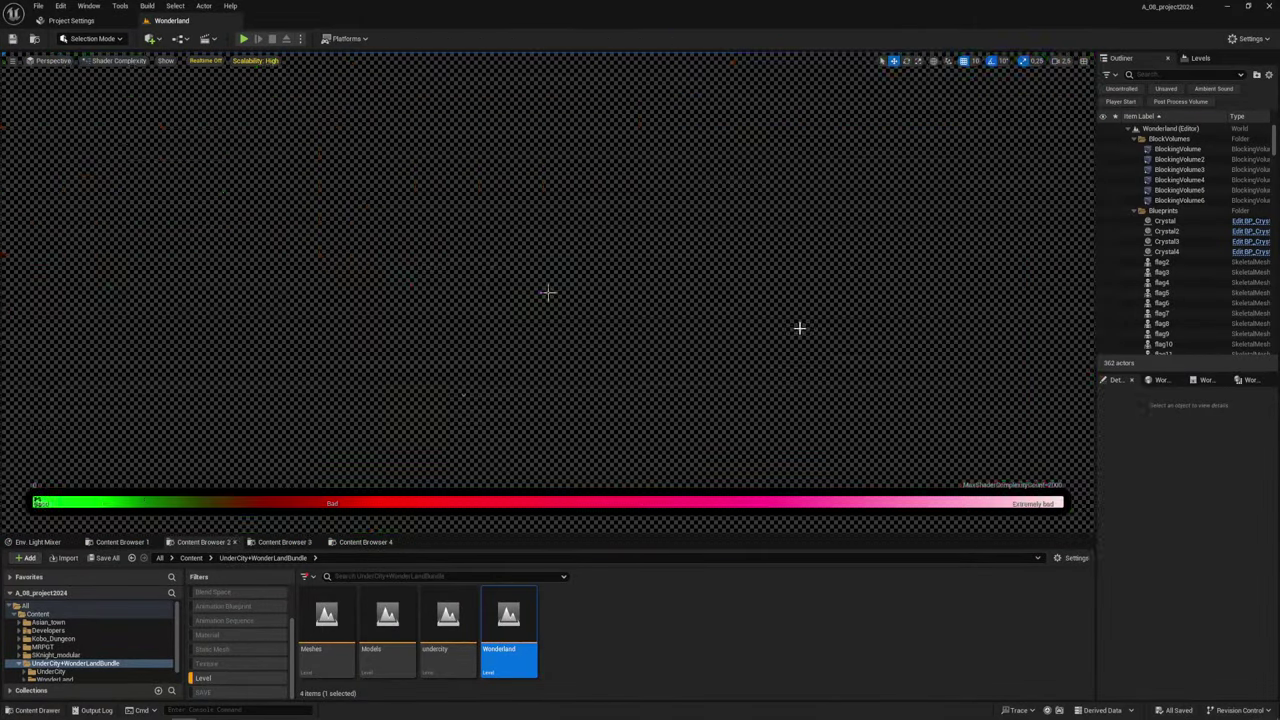
{"action": "right_click_drag", "start_coordinate": [840, 263], "coordinate": [840, 263]}
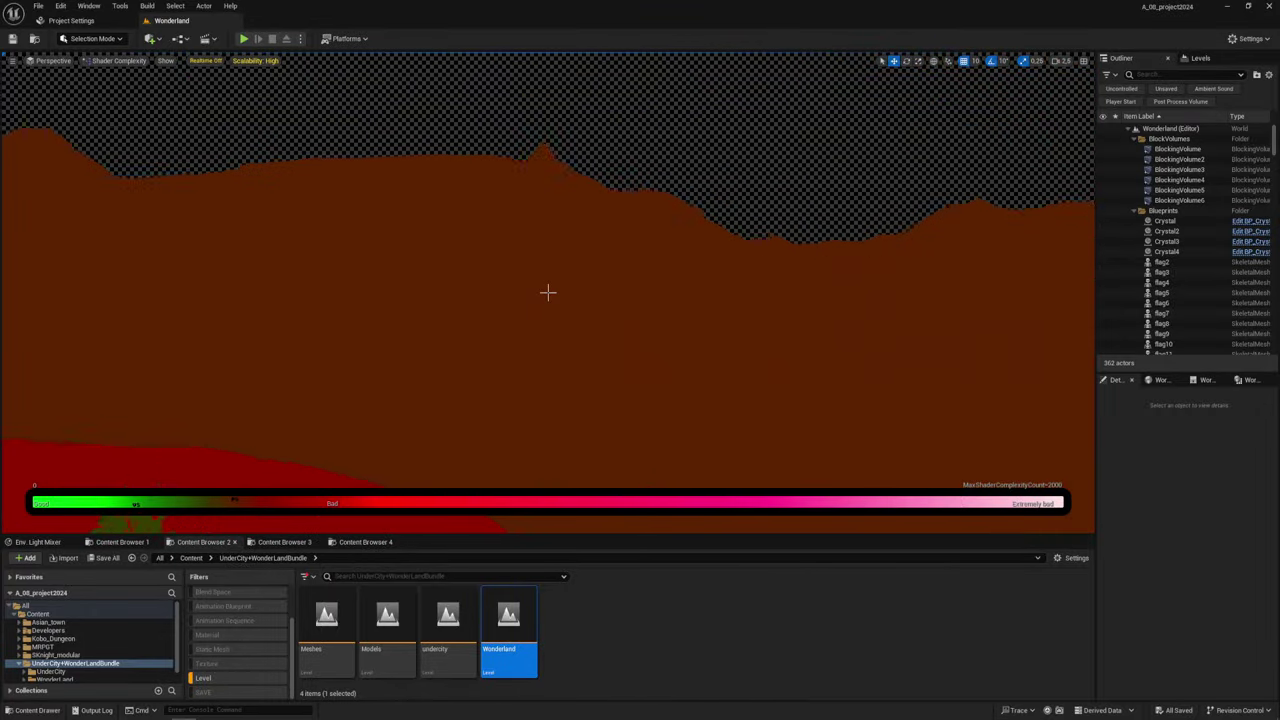
{"action": "right_click_drag", "start_coordinate": [547, 291], "coordinate": [547, 291]}
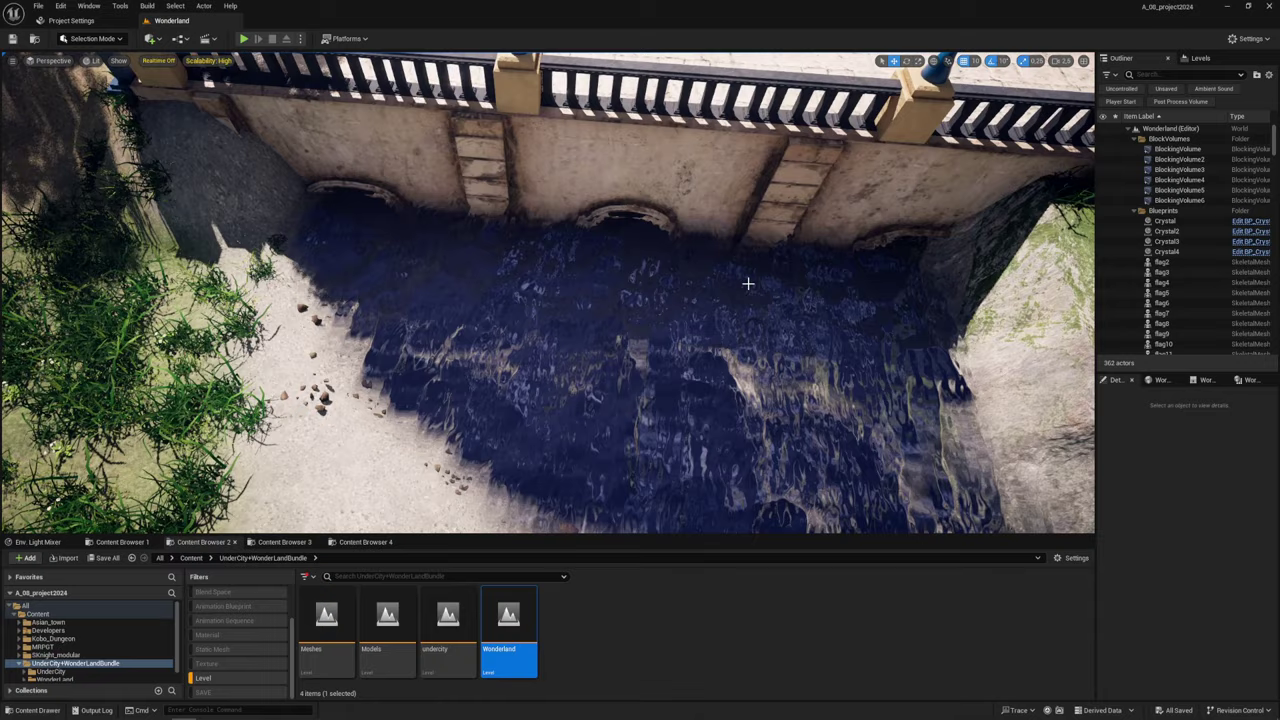
- Select the water plane in the Wonderland gorge
{"action": "left_click", "coordinate": [771, 308]}
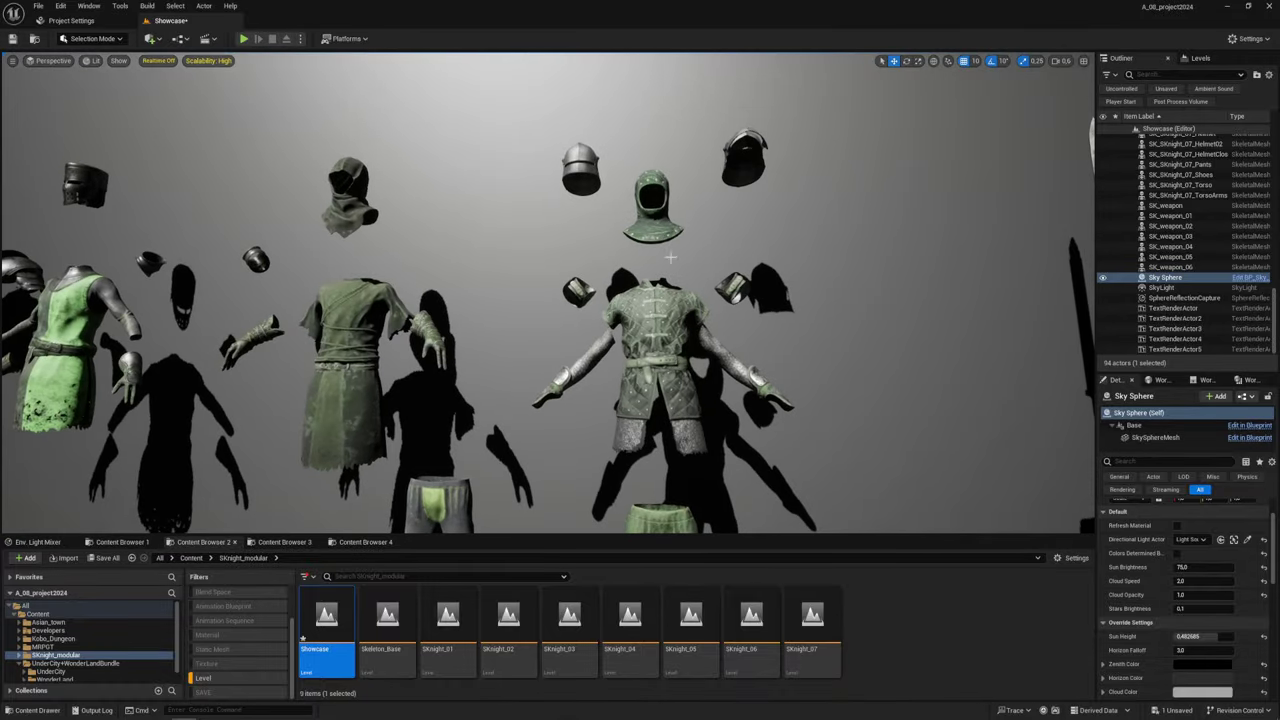
{"action": "left_click", "coordinate": [645, 320]}
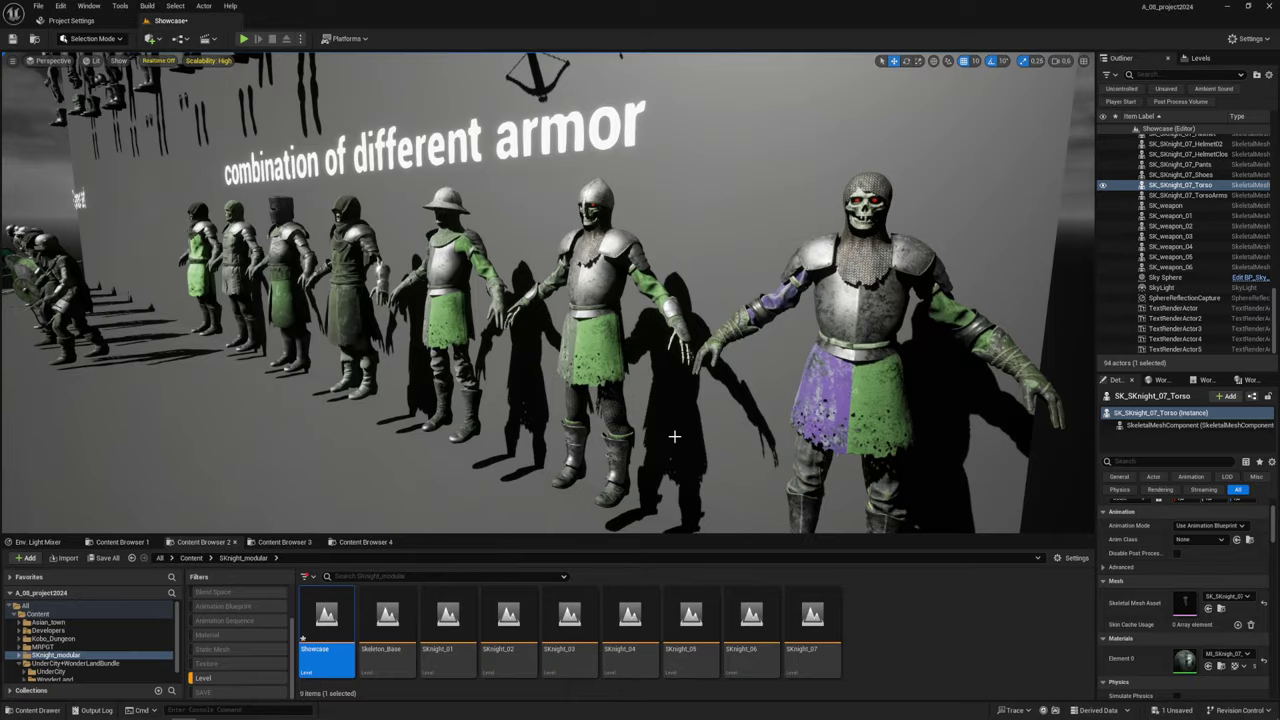
- Render the row of Showcase knights in wireframe with Alt+2
{"action": "key", "text": "alt+2"}
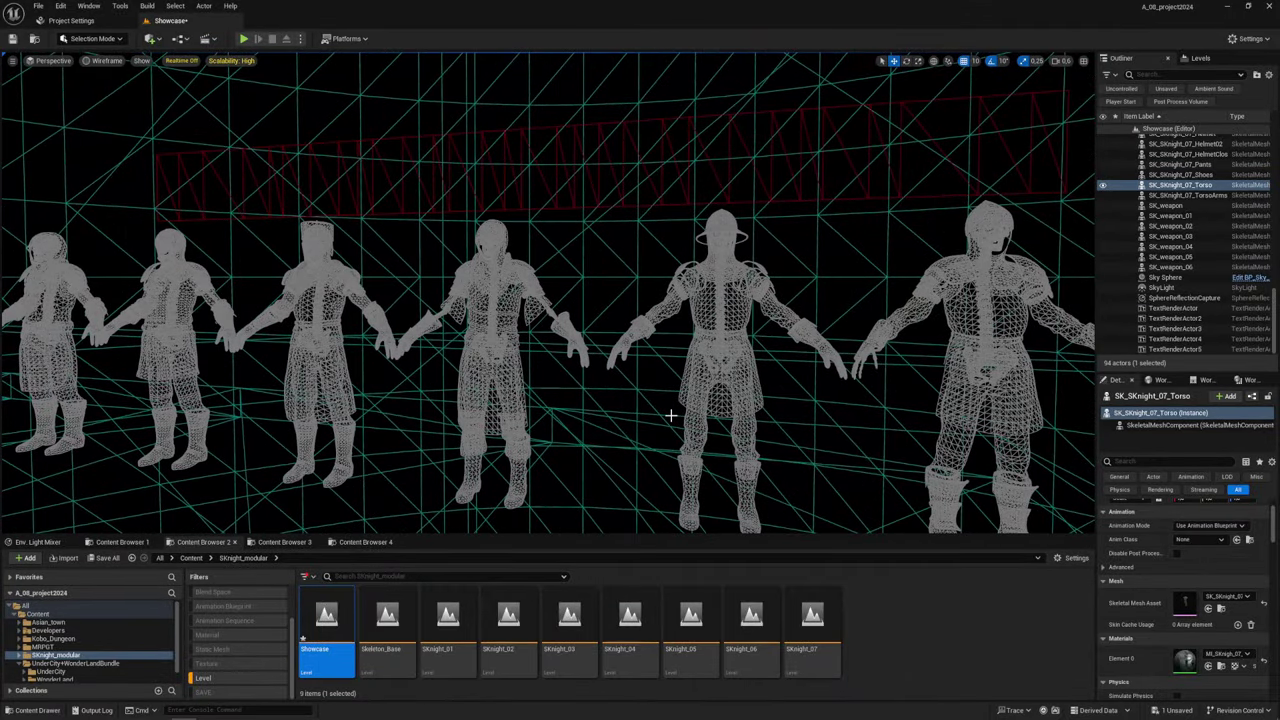
- Display the knights' shader complexity with Alt+8
{"action": "key", "text": "alt+8"}
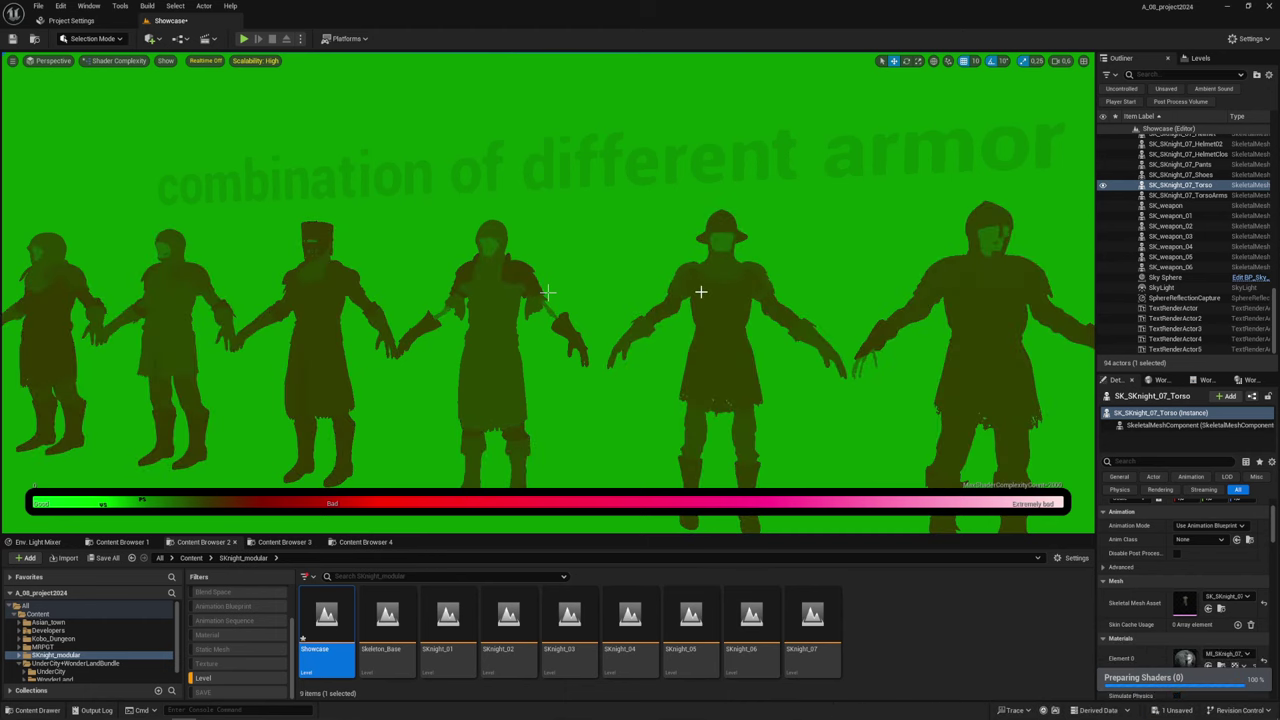
- Pan across the row of knights and lower the view so they rise in frame
{"action": "key", "text": "Right"}
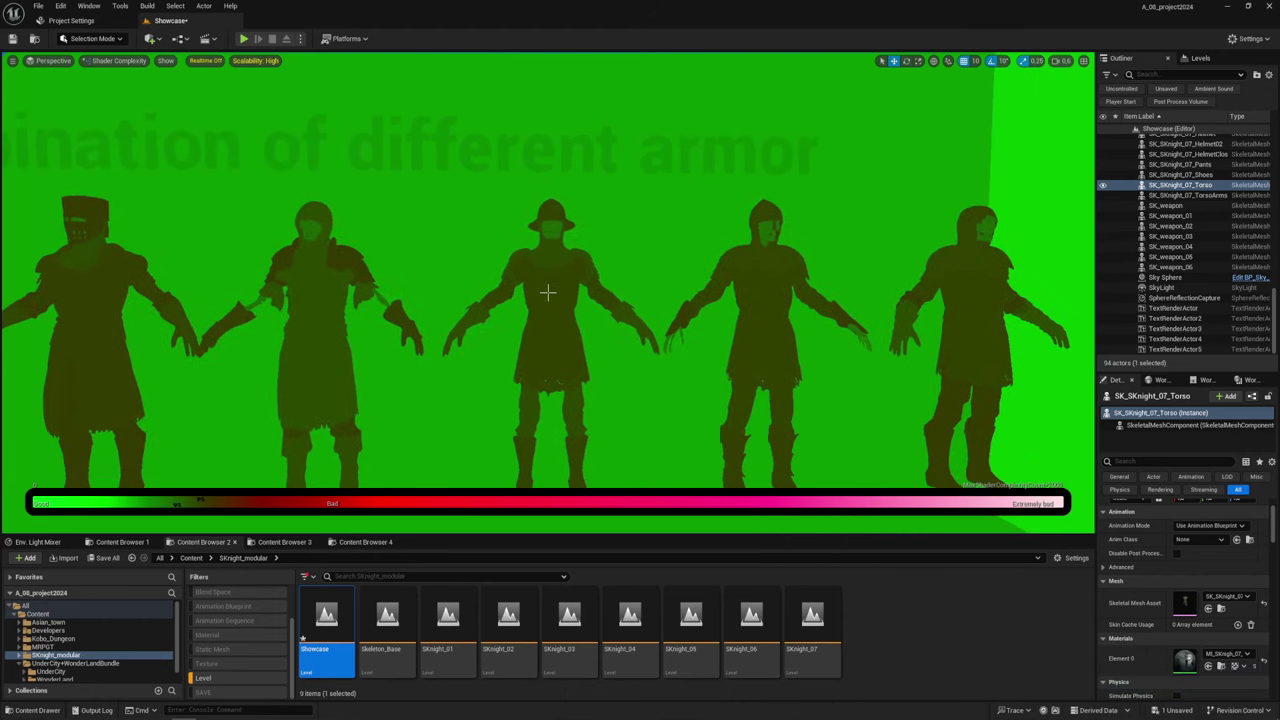
{"action": "key", "text": "Page_Down"}
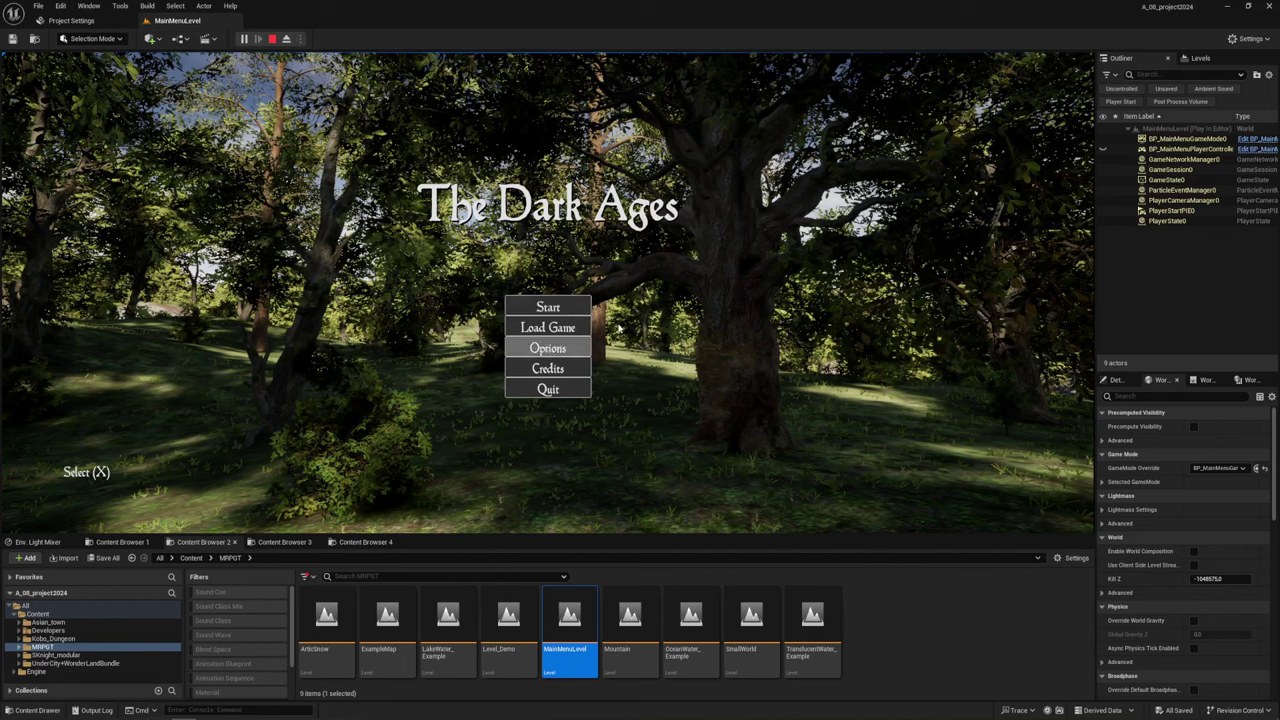
- Open Options from The Dark Ages main menu
{"action": "left_click", "coordinate": [545, 350]}
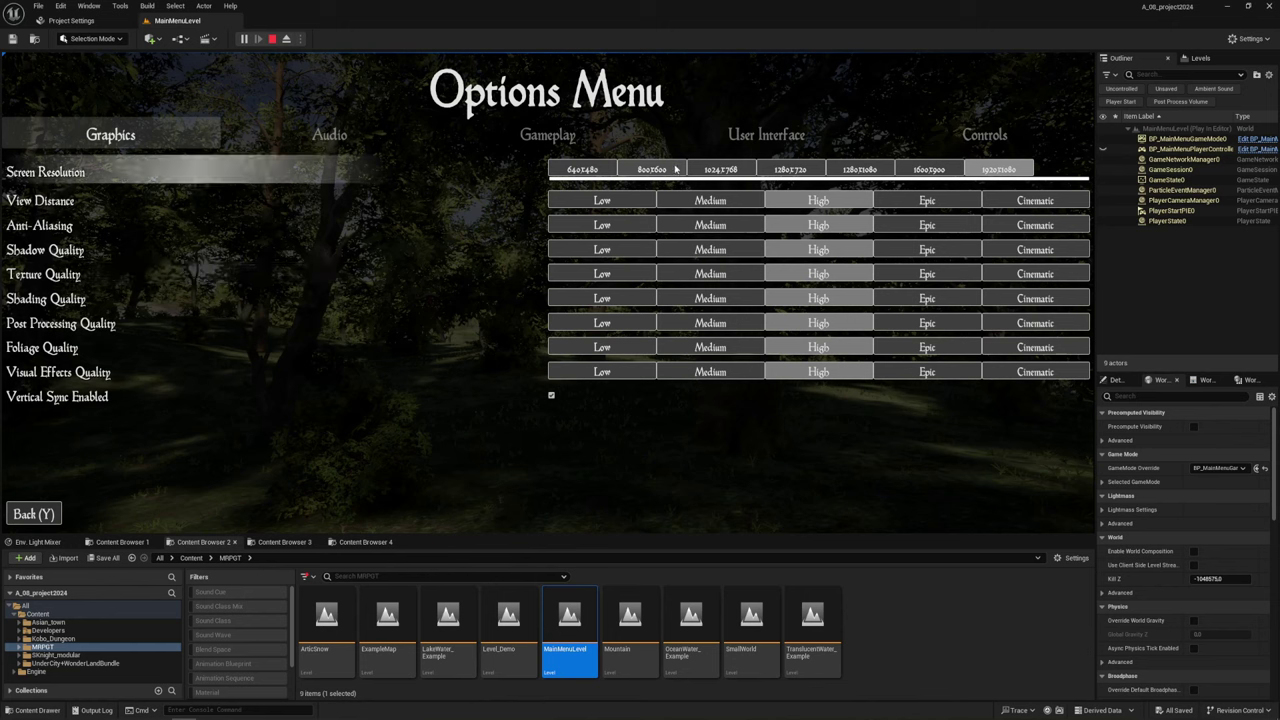
- Preview the Carlito Bold, Eadui and Medieval Sharp menu fonts in User Interface settings
{"action": "left_click", "coordinate": [766, 136]}
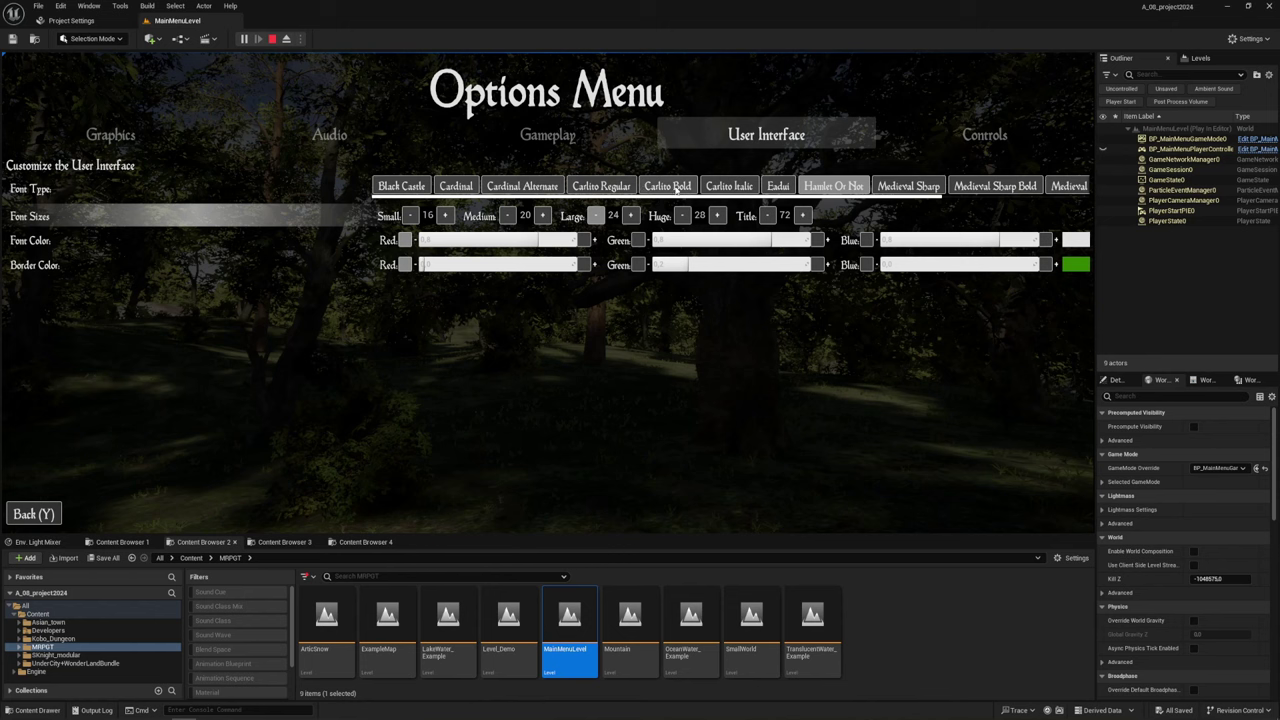
{"action": "left_click", "coordinate": [670, 187]}
{"action": "left_click", "coordinate": [833, 186]}
{"action": "left_click", "coordinate": [776, 186]}
{"action": "left_click", "coordinate": [833, 186]}
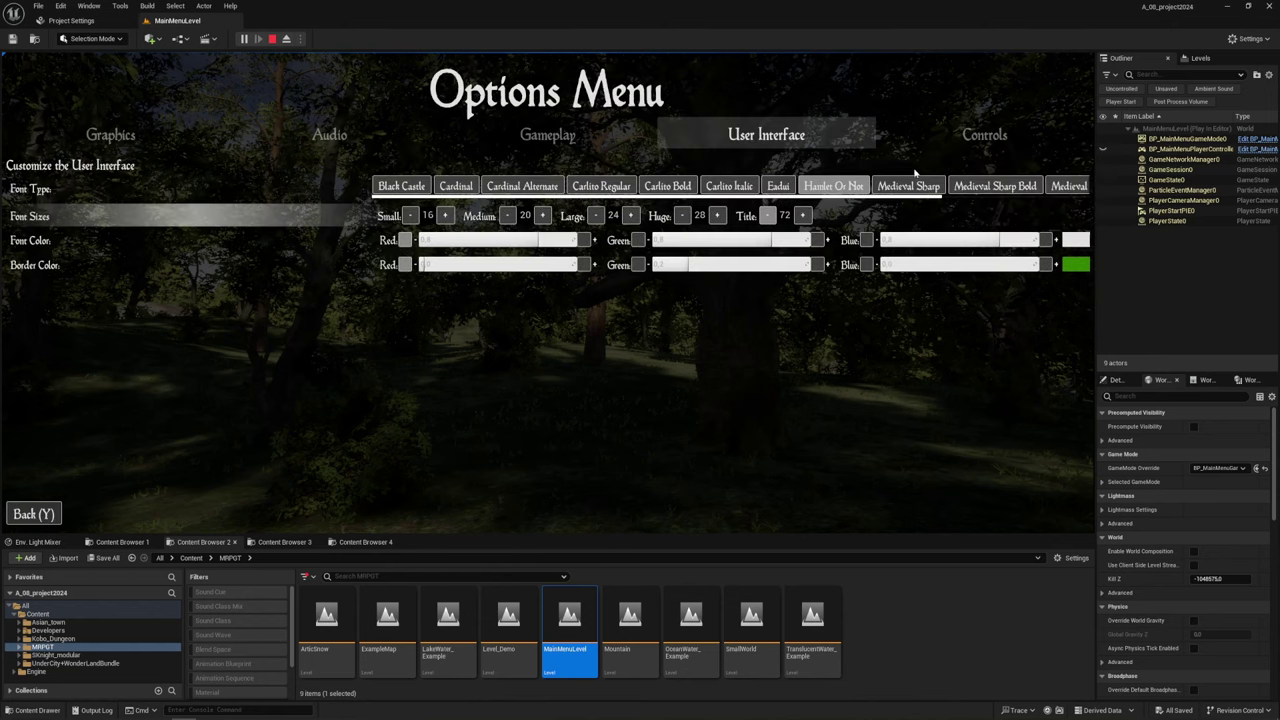
{"action": "left_click", "coordinate": [935, 186]}
- Browse the Gameplay, Audio and Graphics settings pages
{"action": "left_click", "coordinate": [583, 130]}
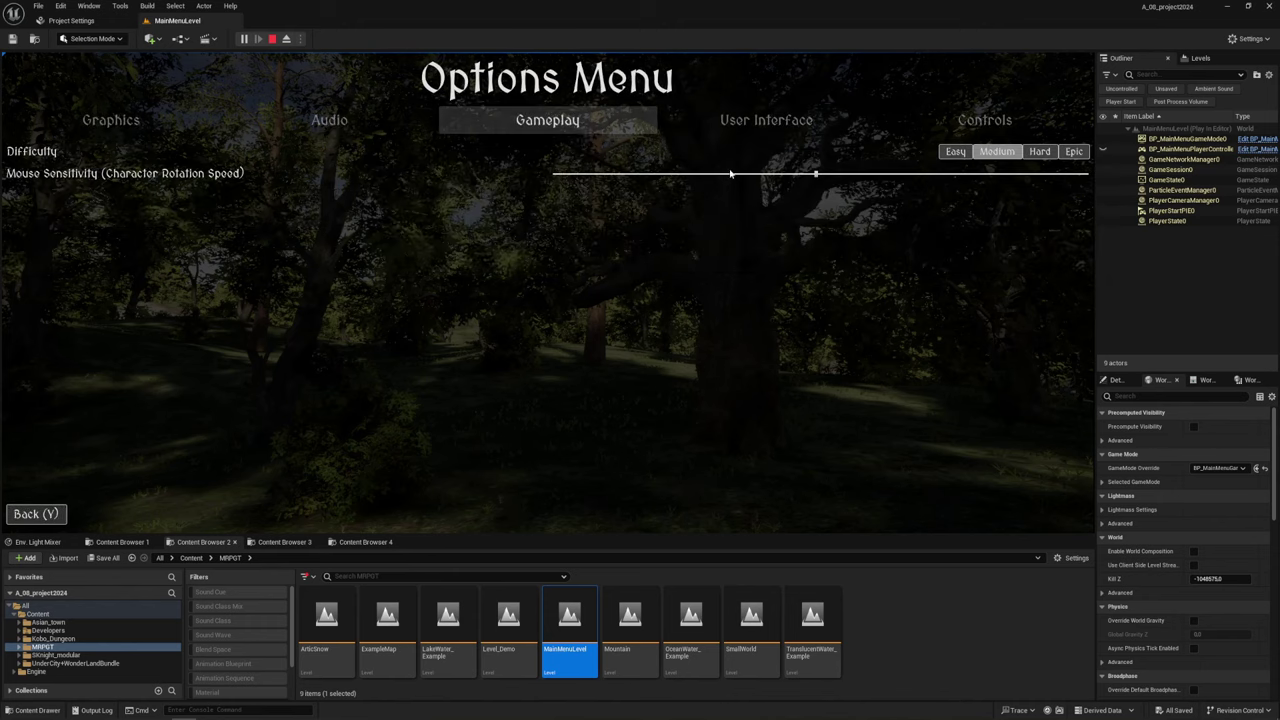
{"action": "left_click", "coordinate": [329, 120]}
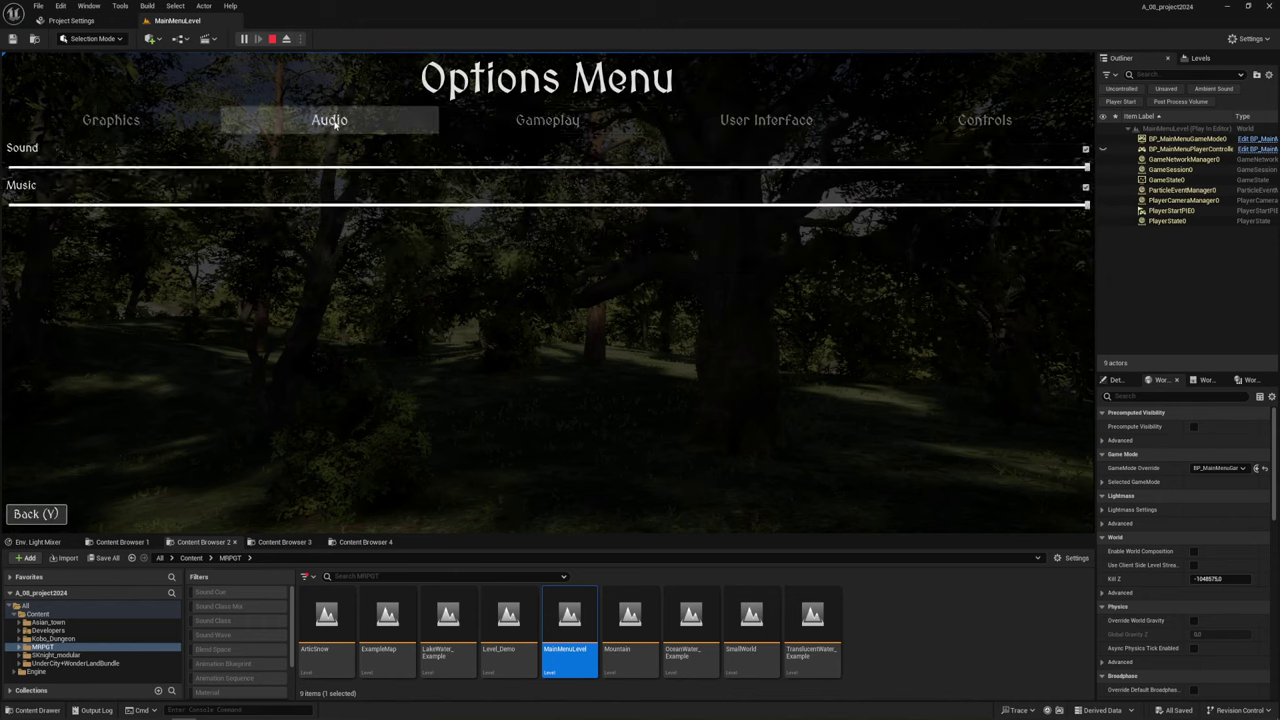
{"action": "left_click", "coordinate": [98, 124]}
- Scroll through the Controls bindings table, then go back to the main menu
{"action": "left_click", "coordinate": [975, 124]}
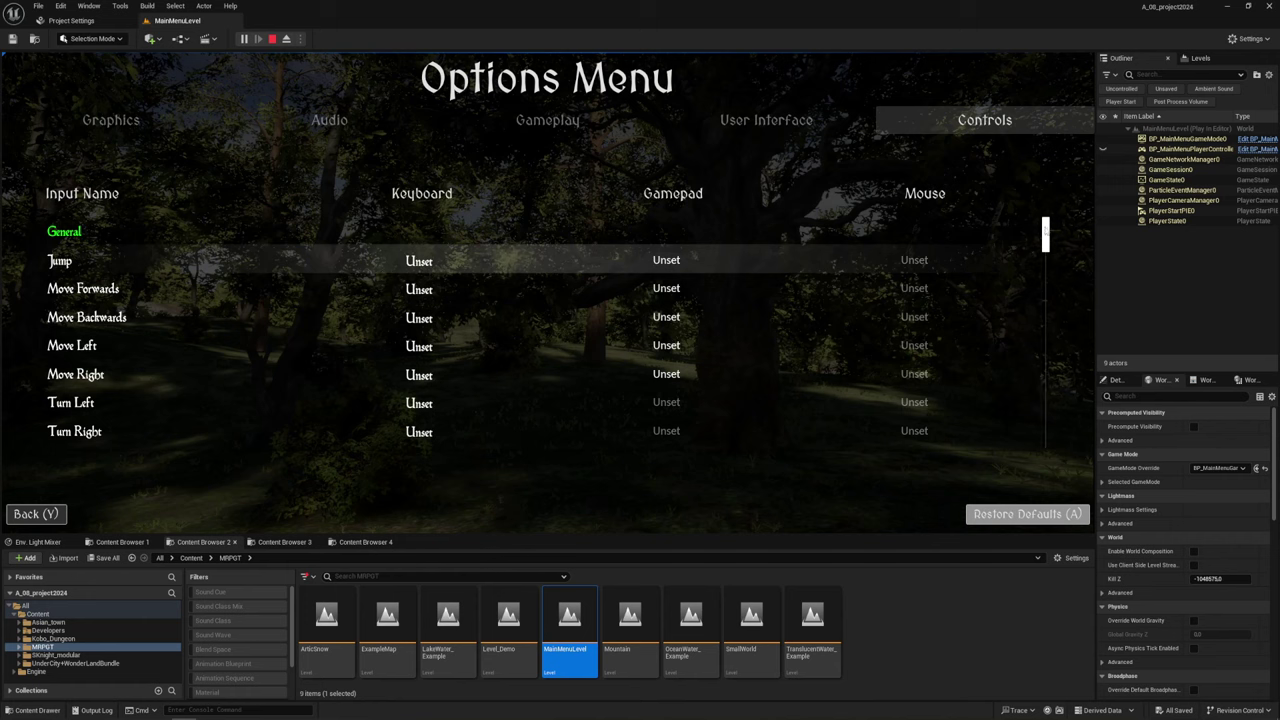
{"action": "mouse_move", "coordinate": [1045, 233]}
{"action": "left_mouse_down"}
{"action": "mouse_move", "coordinate": [1045, 428]}
{"action": "mouse_move", "coordinate": [1034, 214]}
{"action": "left_mouse_up"}
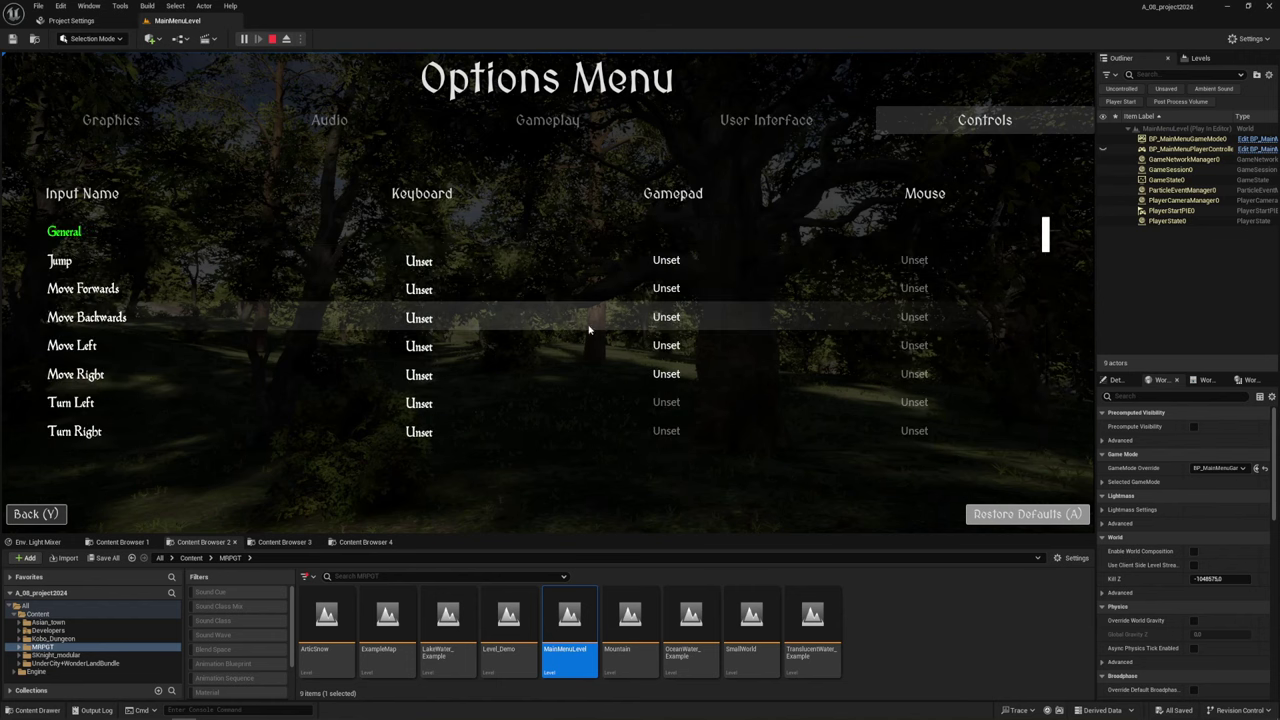
{"action": "scroll", "coordinate": [138, 445], "scroll_direction": "down", "scroll_amount": 1}
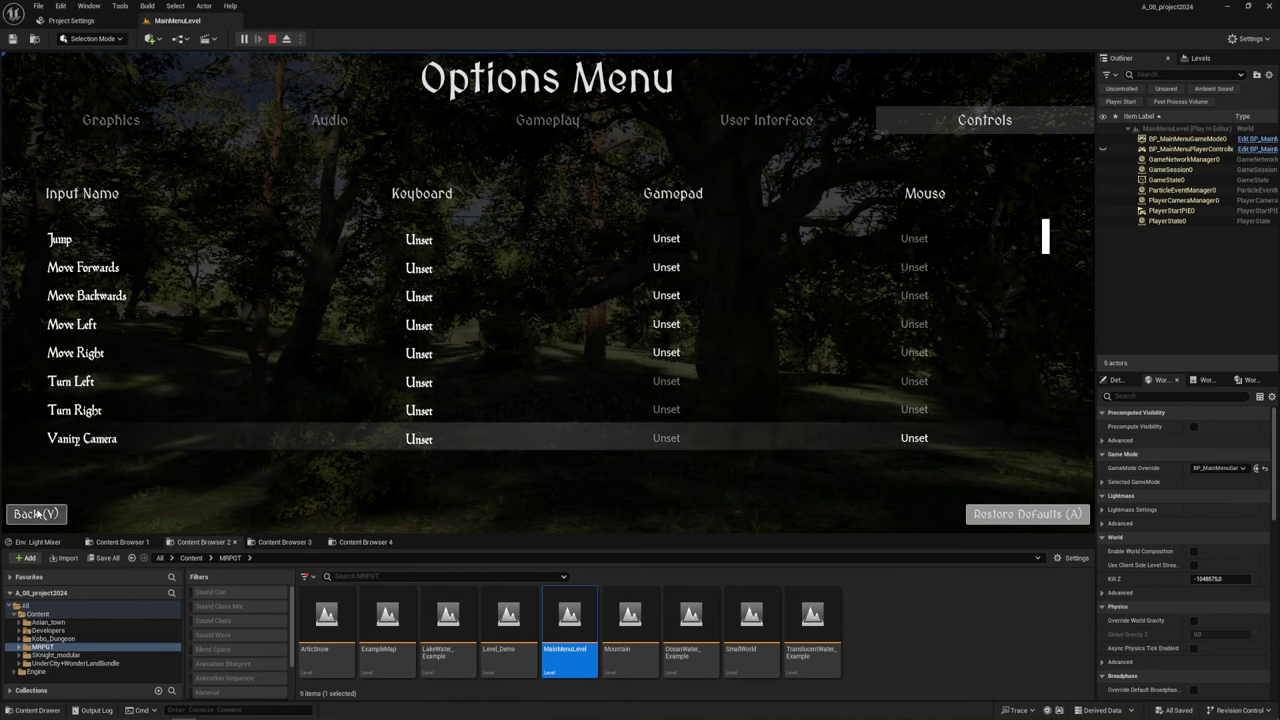
{"action": "scroll", "coordinate": [326, 349], "scroll_direction": "up", "scroll_amount": 1}
{"action": "scroll", "coordinate": [326, 349], "scroll_direction": "down", "scroll_amount": 1}
{"action": "left_click", "coordinate": [36, 513]}
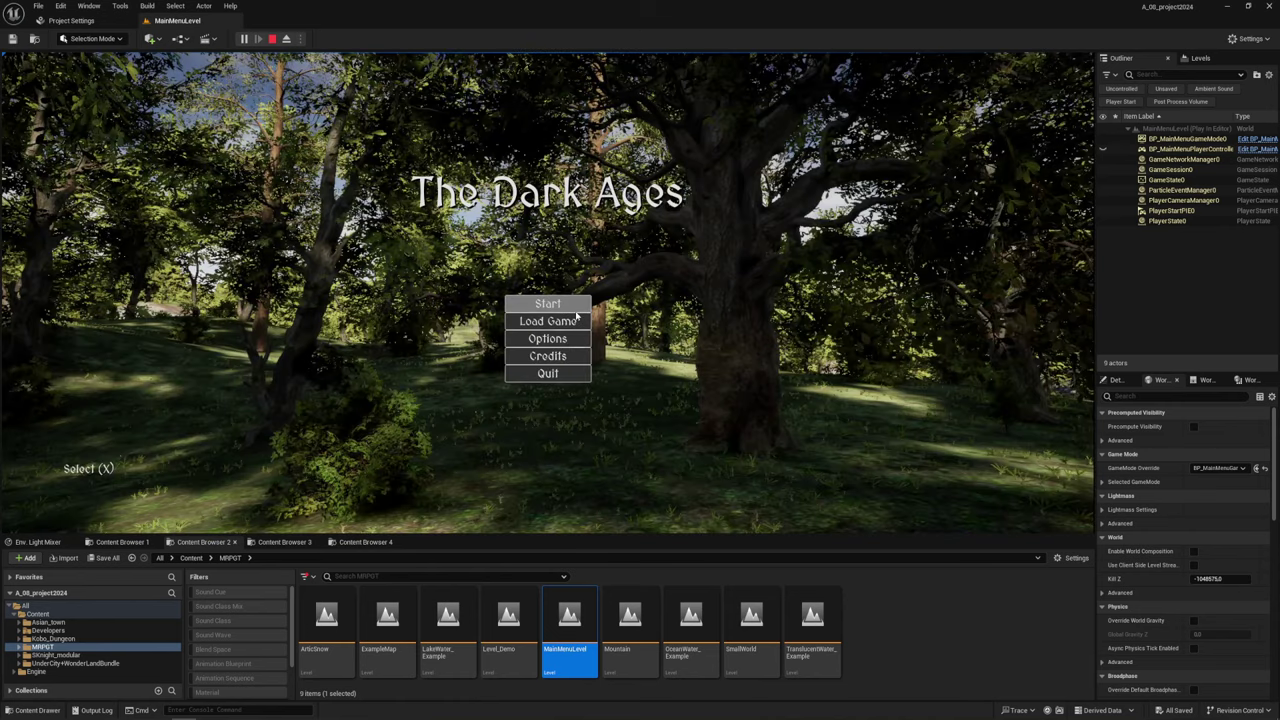
- Start the game, toggle the on-screen help text with L, and open the inventory with Tab
{"action": "left_click", "coordinate": [576, 313]}
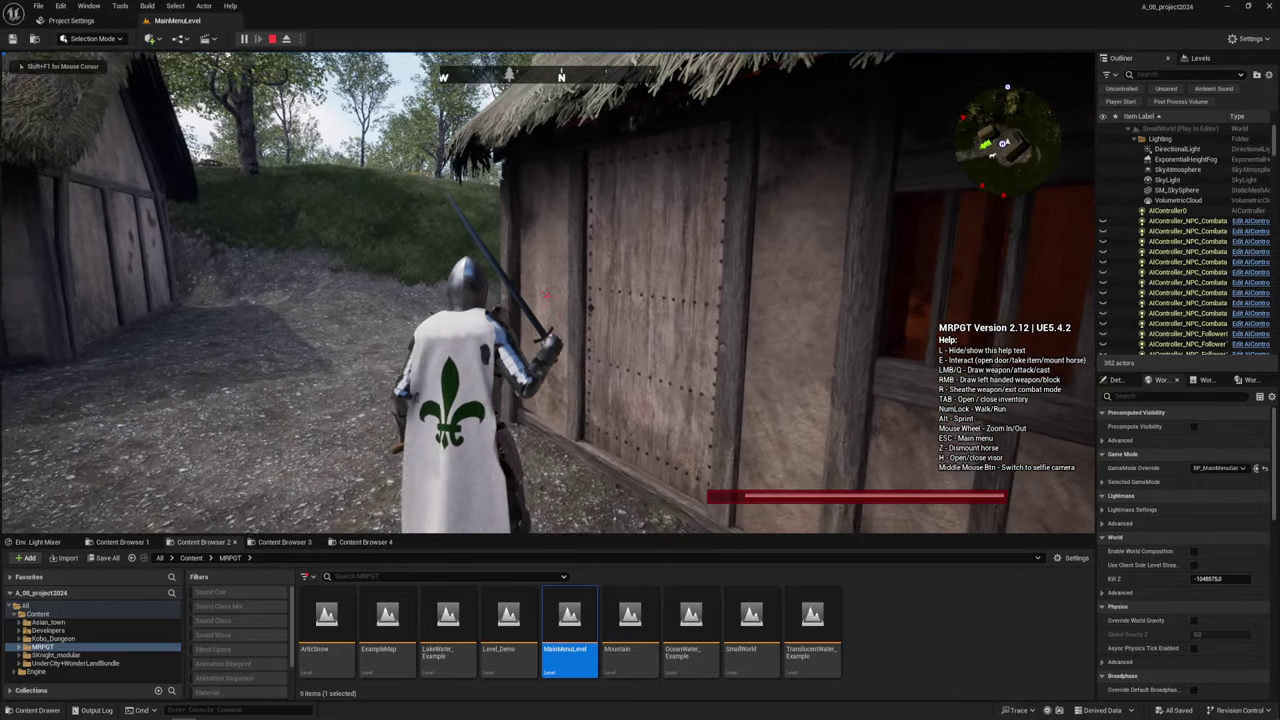
{"action": "key", "text": "l"}
{"action": "key", "text": "l"}
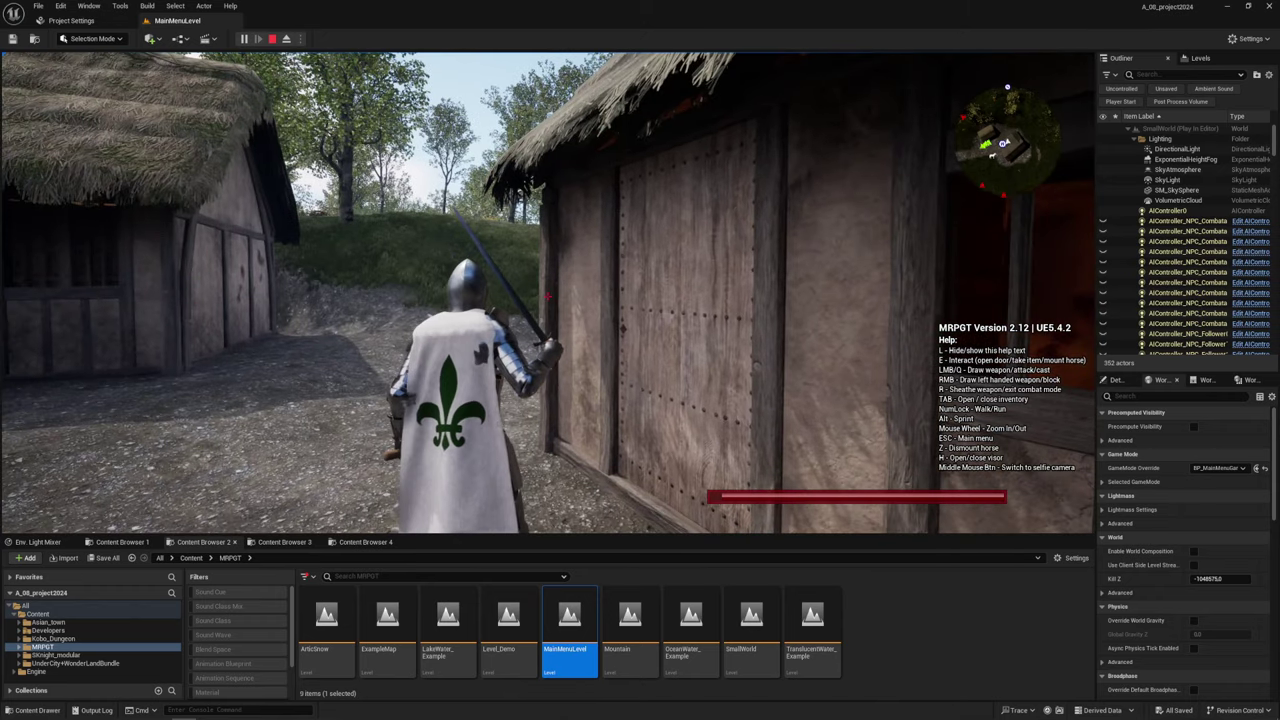
{"action": "key", "text": "Tab"}
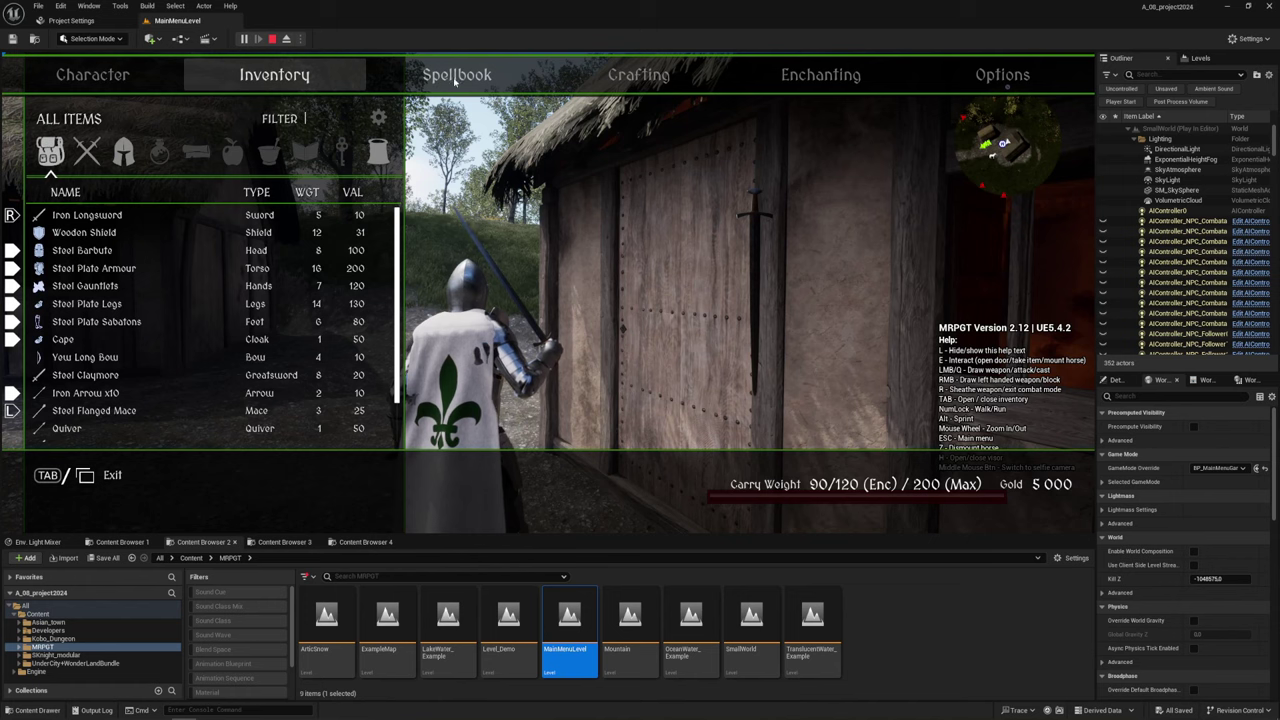
- Browse the Character, Inventory, Crafting, Enchanting and graphics options pages of the game menu
{"action": "left_click", "coordinate": [116, 72]}
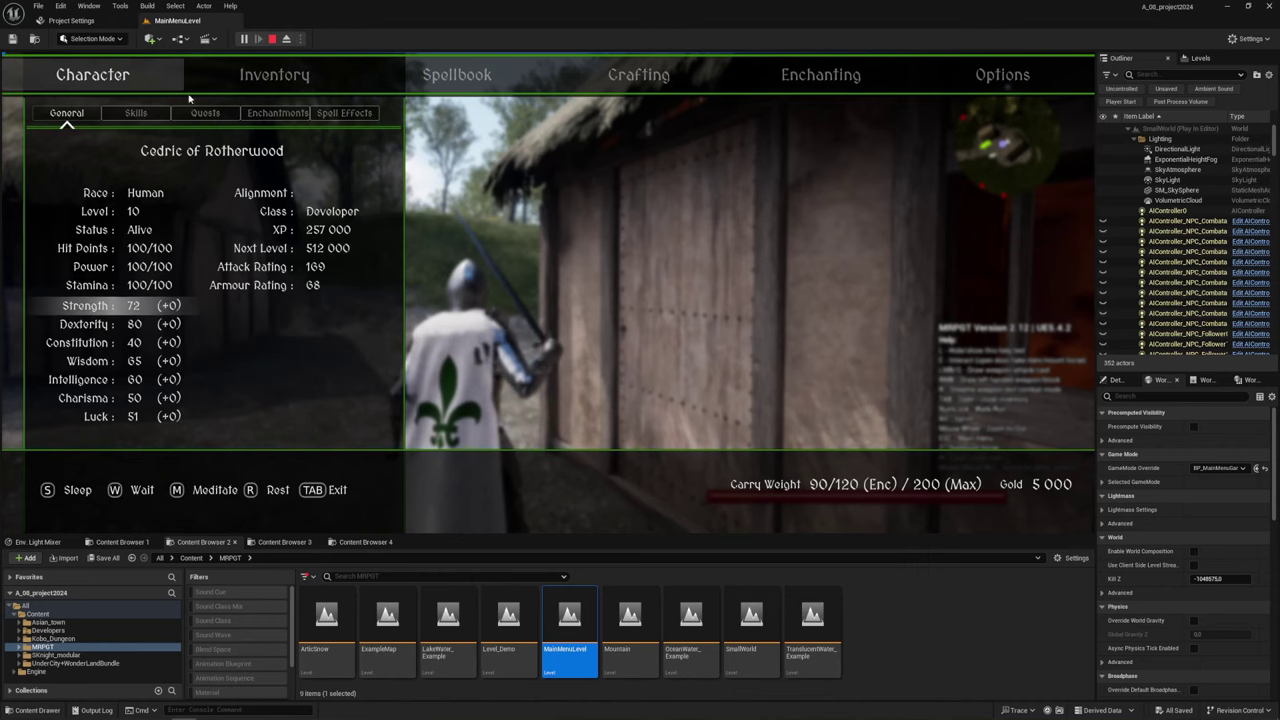
{"action": "left_click", "coordinate": [293, 72]}
{"action": "left_click", "coordinate": [656, 75]}
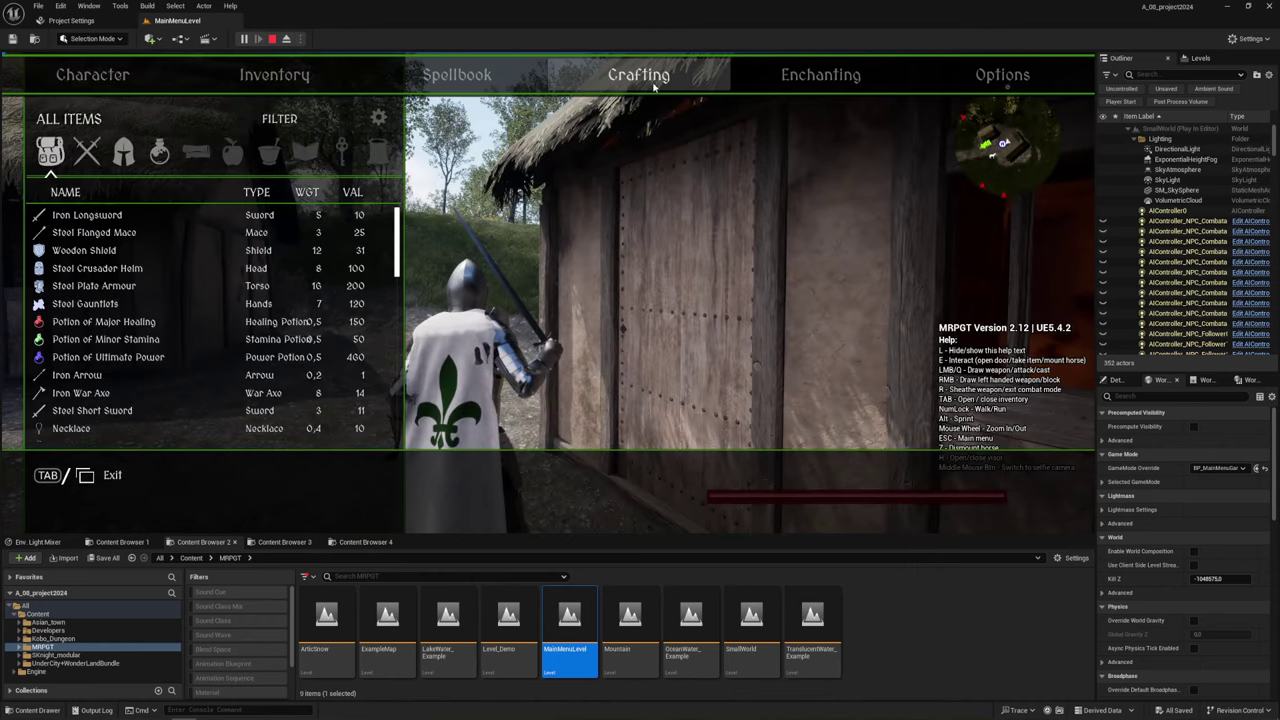
{"action": "left_click", "coordinate": [799, 76]}
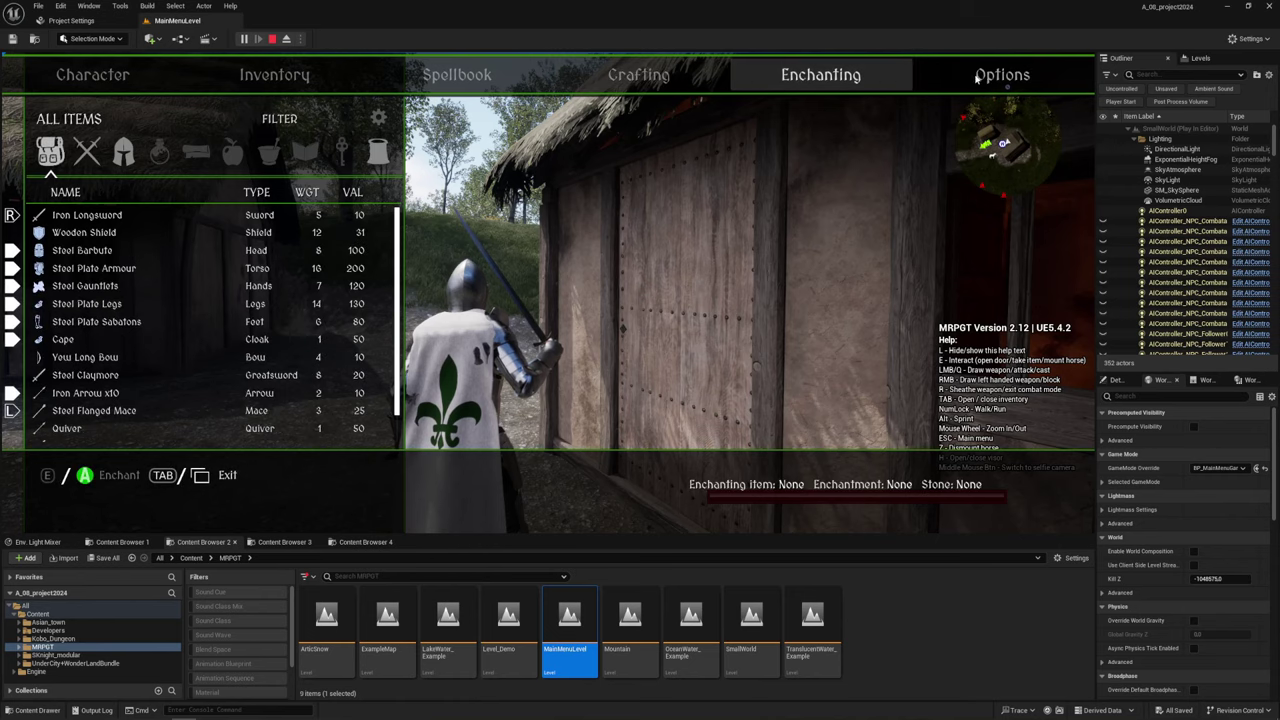
{"action": "key", "text": "Escape"}
{"action": "left_click", "coordinate": [855, 77]}
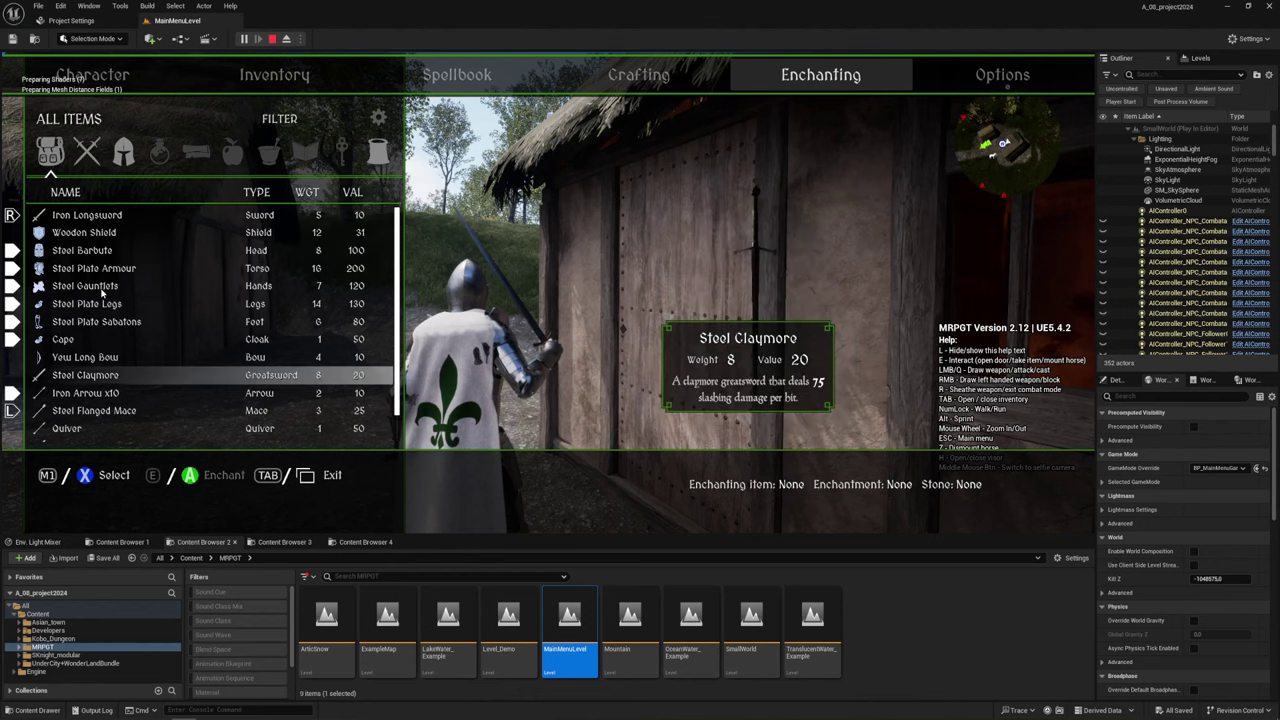
- Pick Steel Gauntlets for enchanting, return to the crafting and inventory pages, then stop the session
{"action": "left_click", "coordinate": [89, 290]}
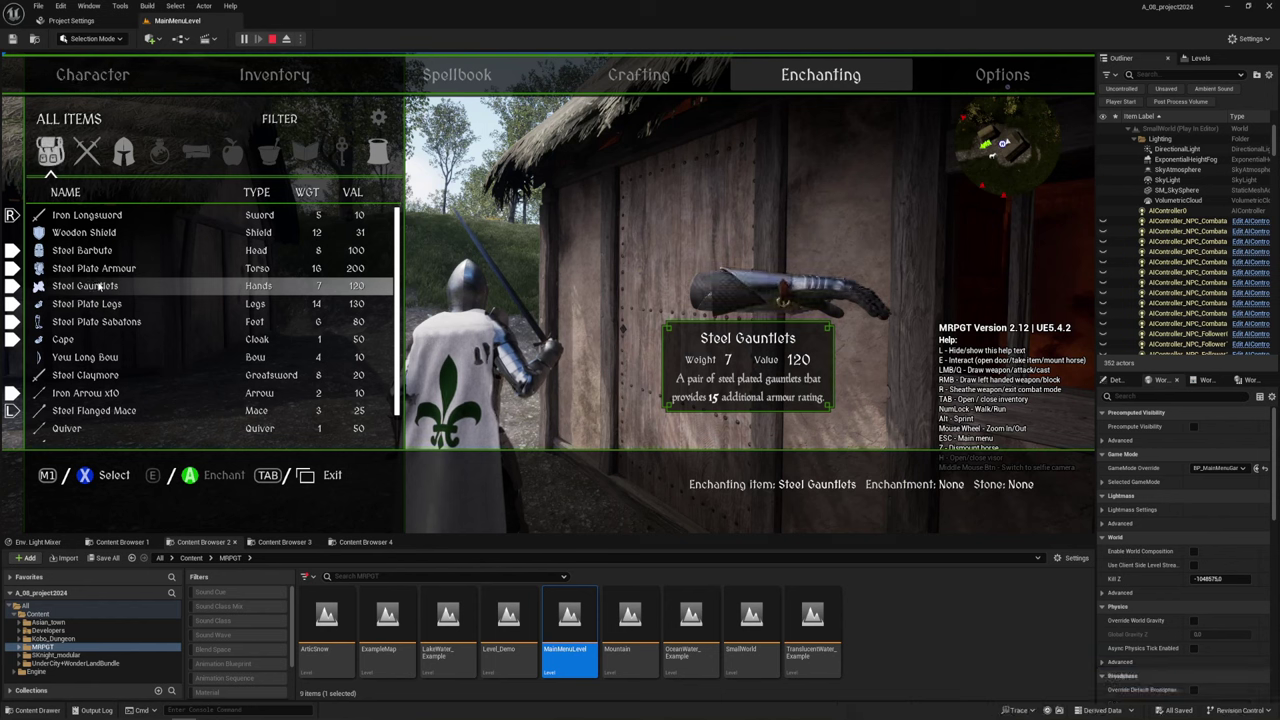
{"action": "key", "text": "Down"}
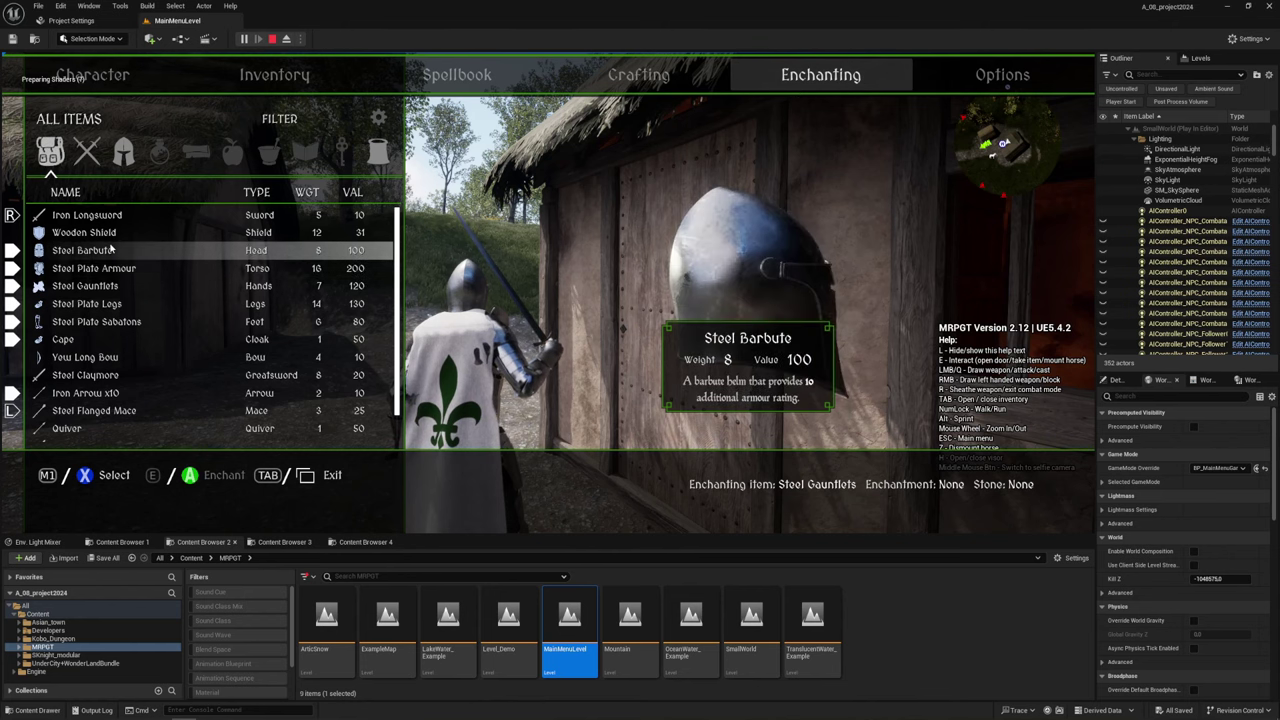
{"action": "left_click", "coordinate": [650, 78]}
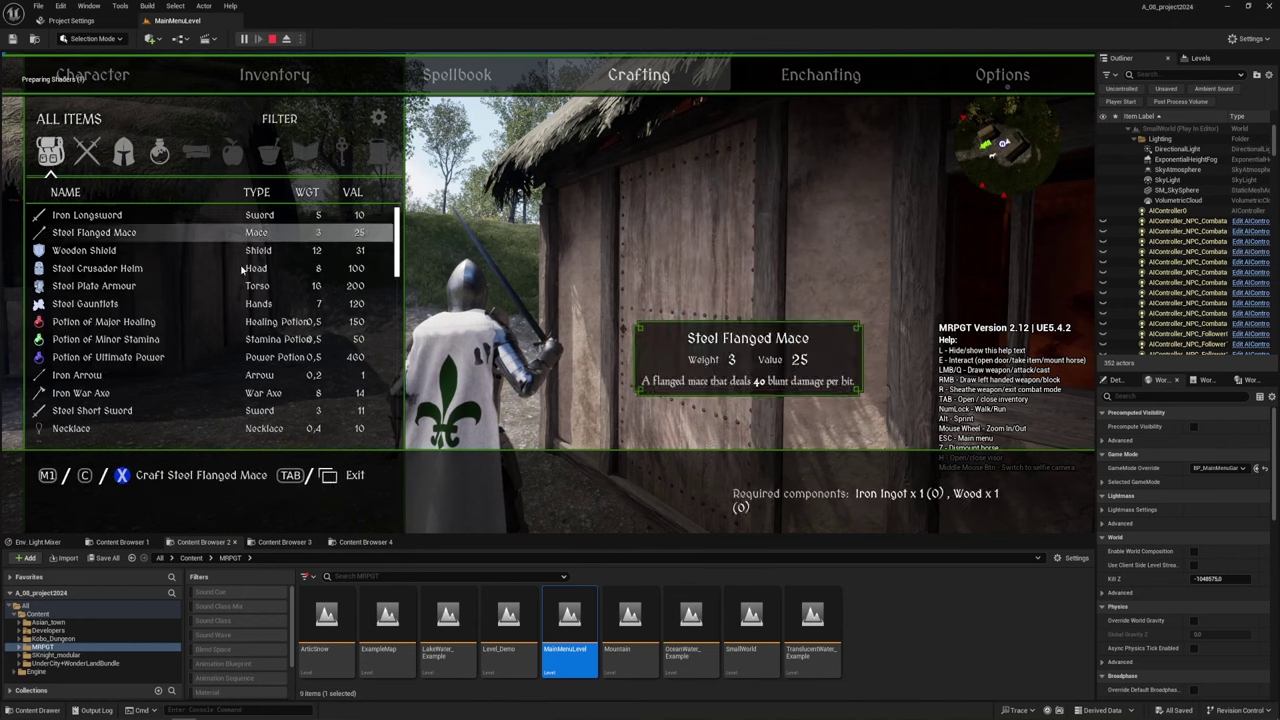
{"action": "key", "text": "q"}
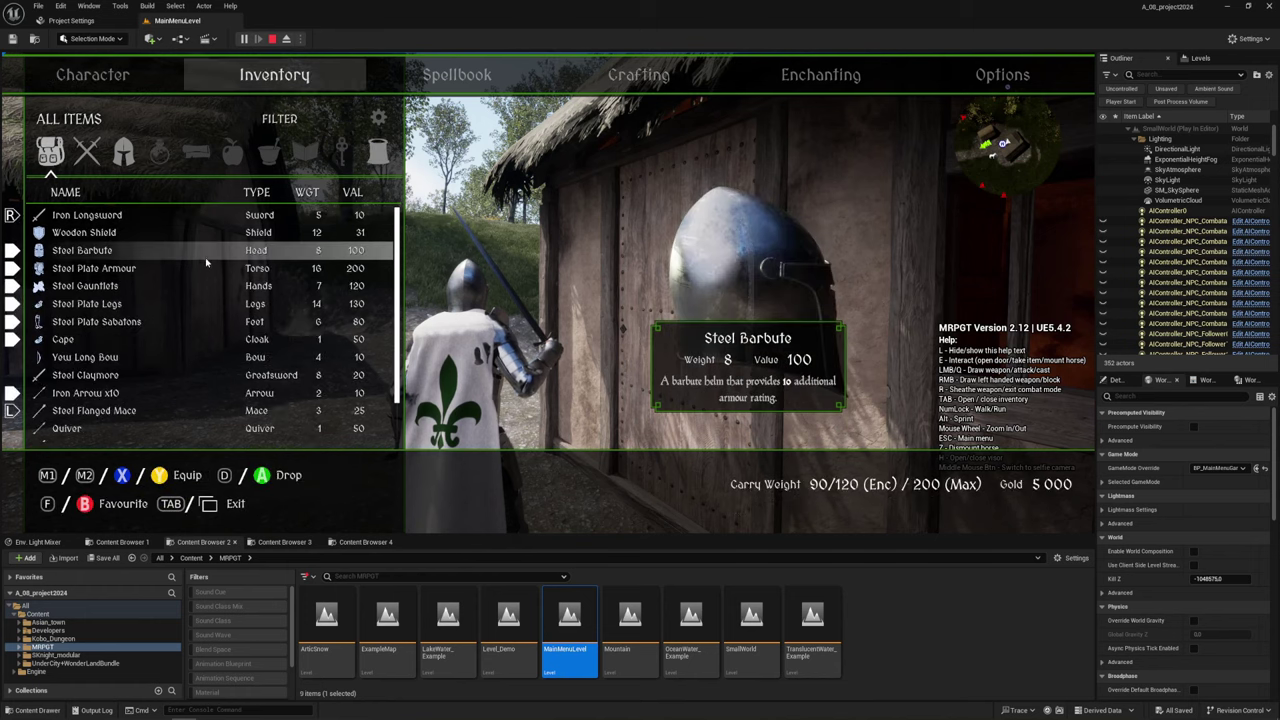
{"action": "left_click", "coordinate": [230, 504]}
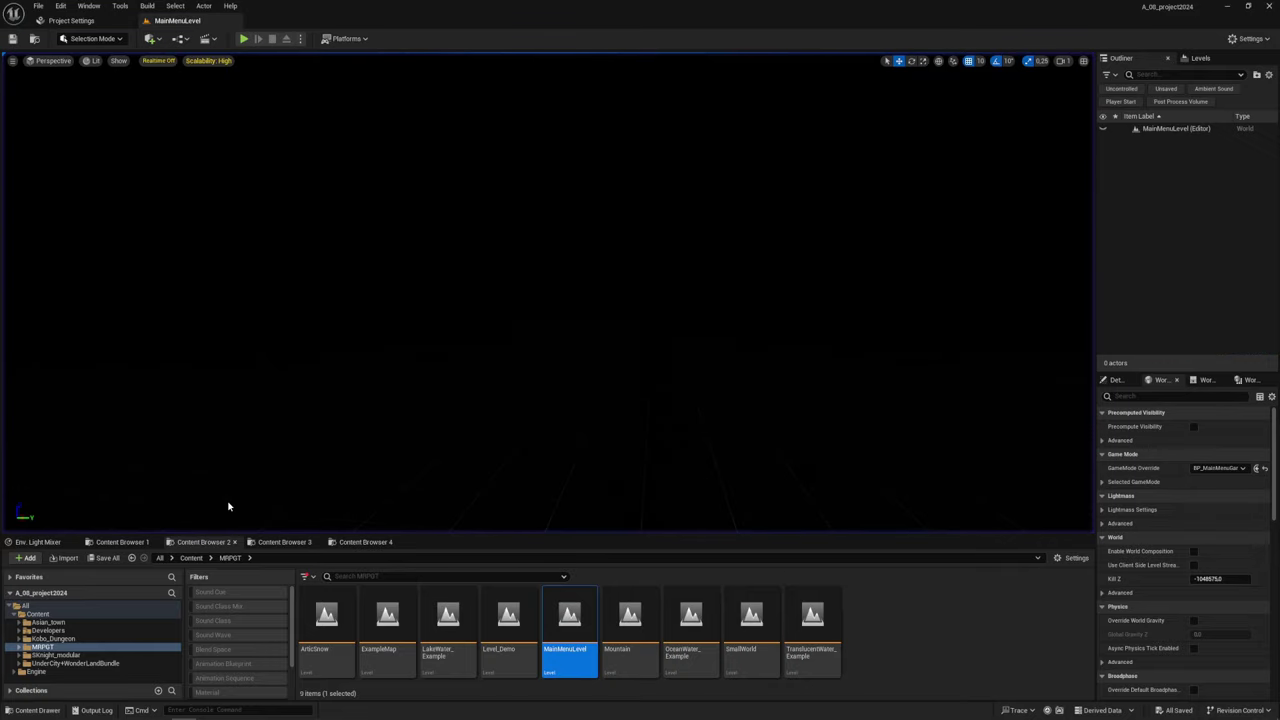
- Play the level, start a new game, walk the knight along the path and talk to a villager
{"action": "left_click", "coordinate": [243, 39]}
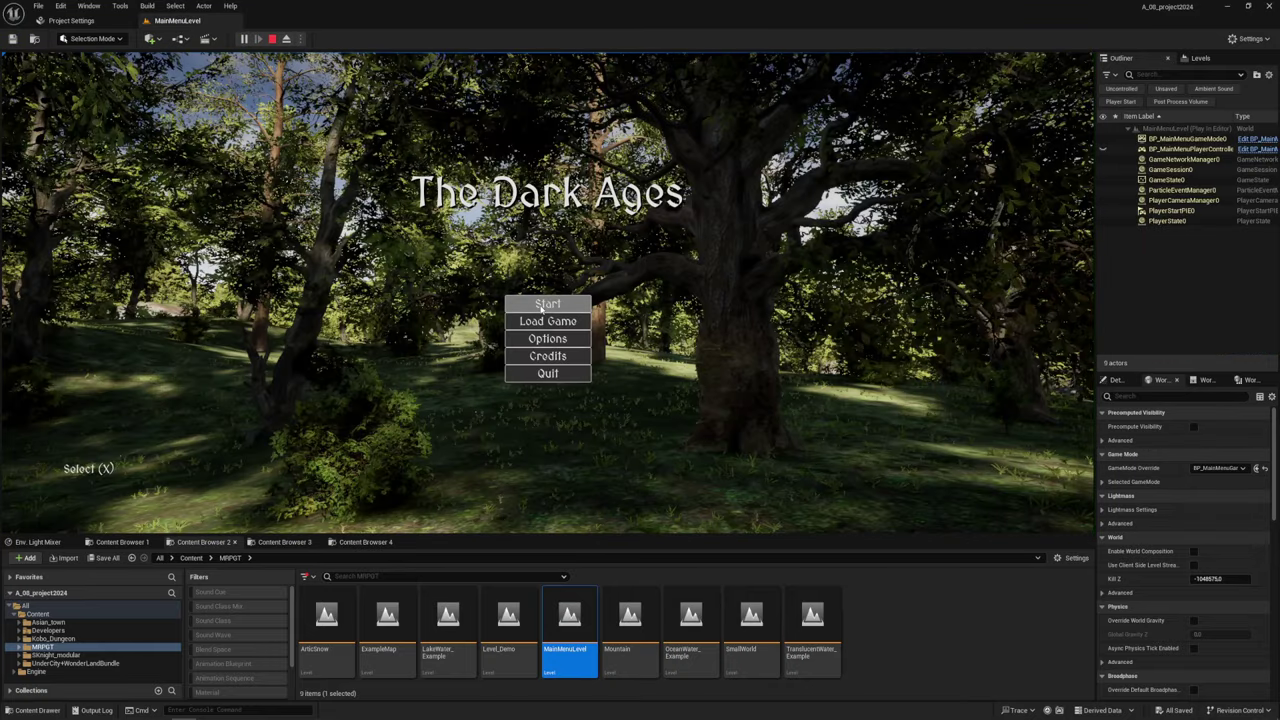
{"action": "left_click", "coordinate": [541, 308]}
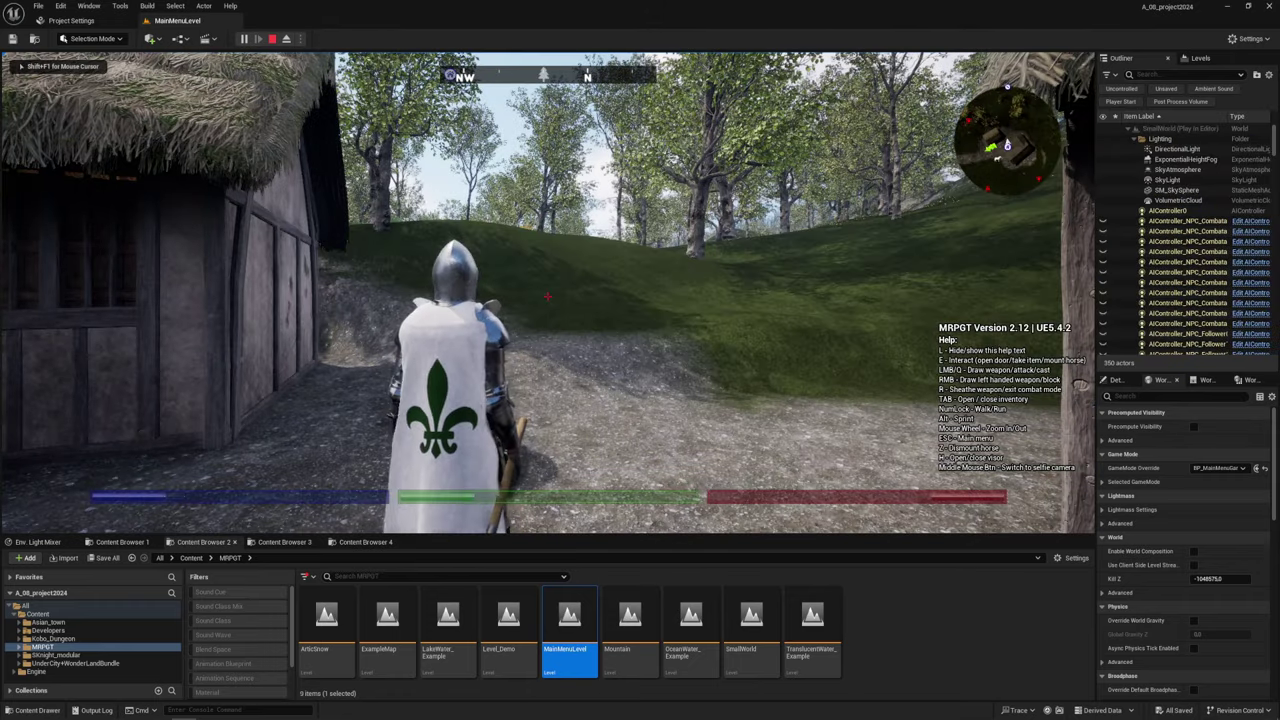
{"action": "key", "text": "w"}
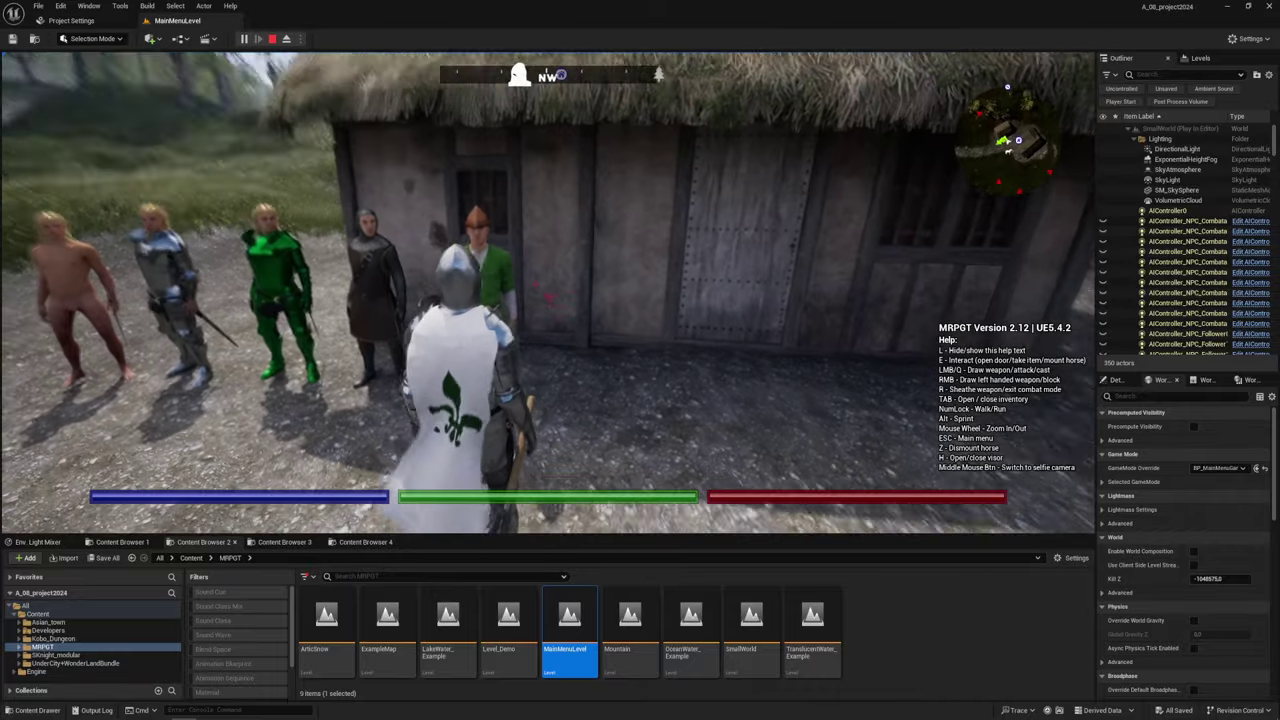
{"action": "key", "text": "e"}
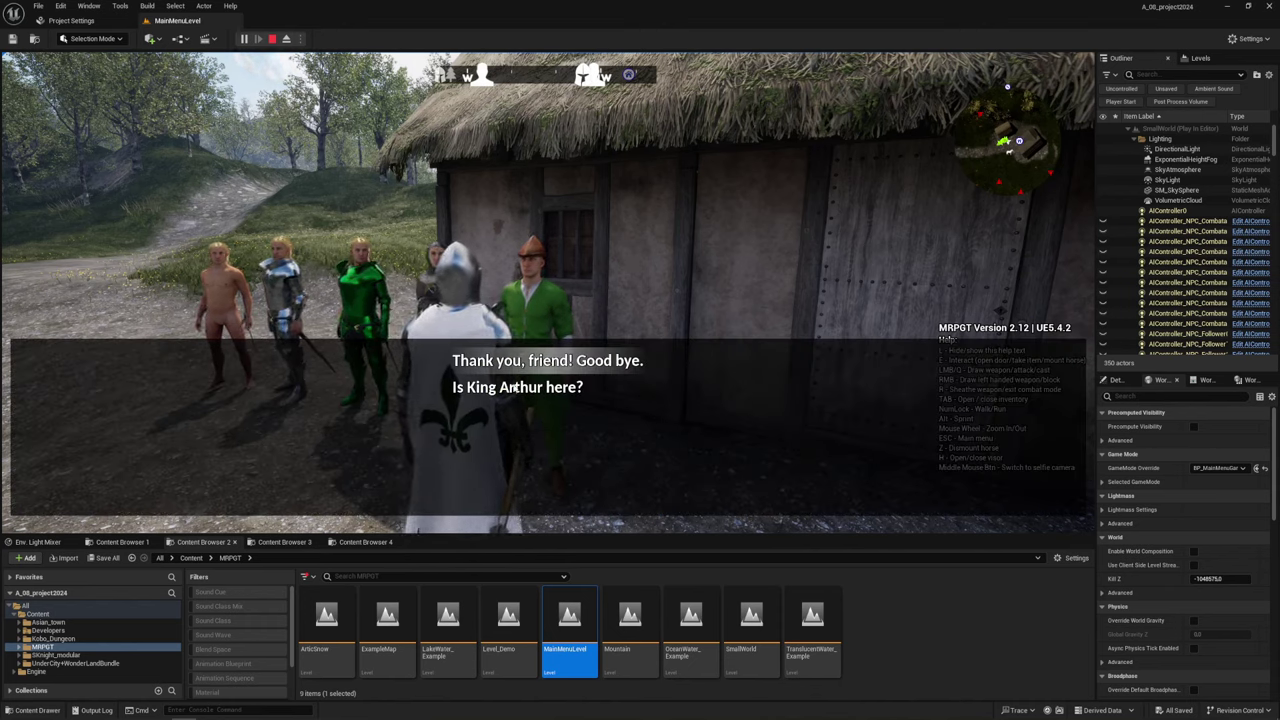
- End the villager dialogue, walk to the horse, mount it and ride along the dirt path
{"action": "left_click", "coordinate": [524, 365]}
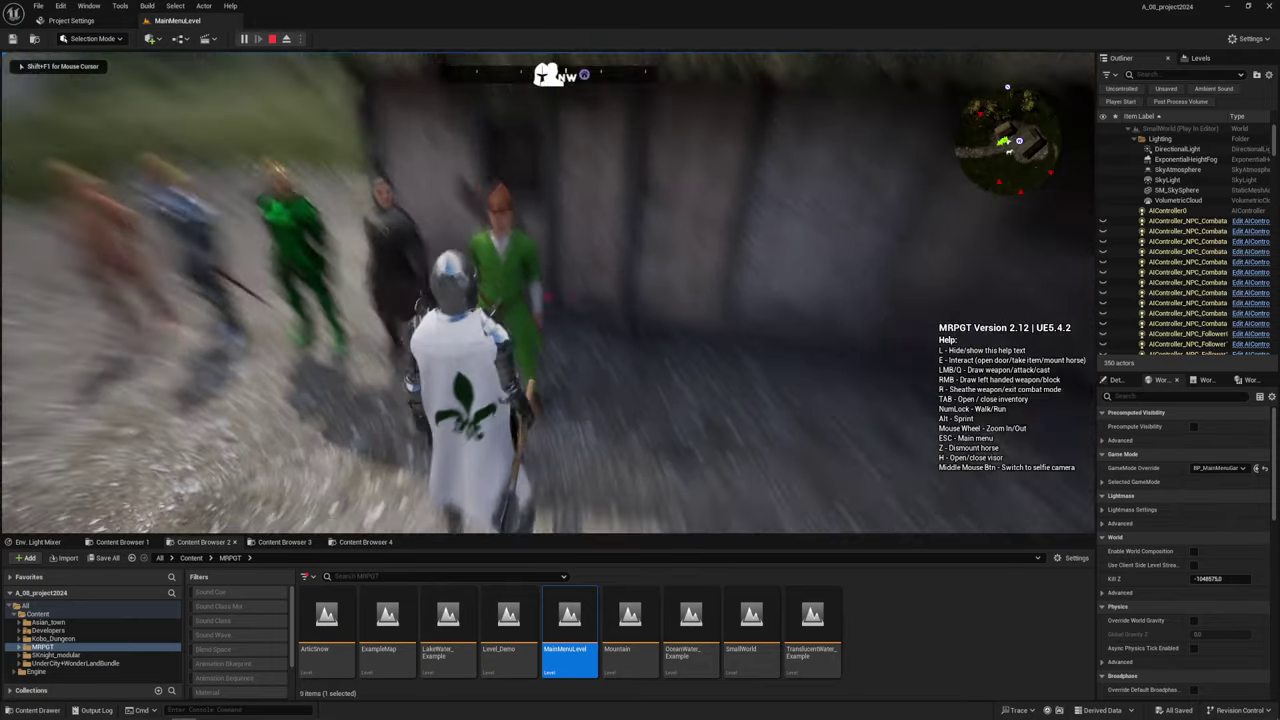
{"action": "key", "text": "w"}
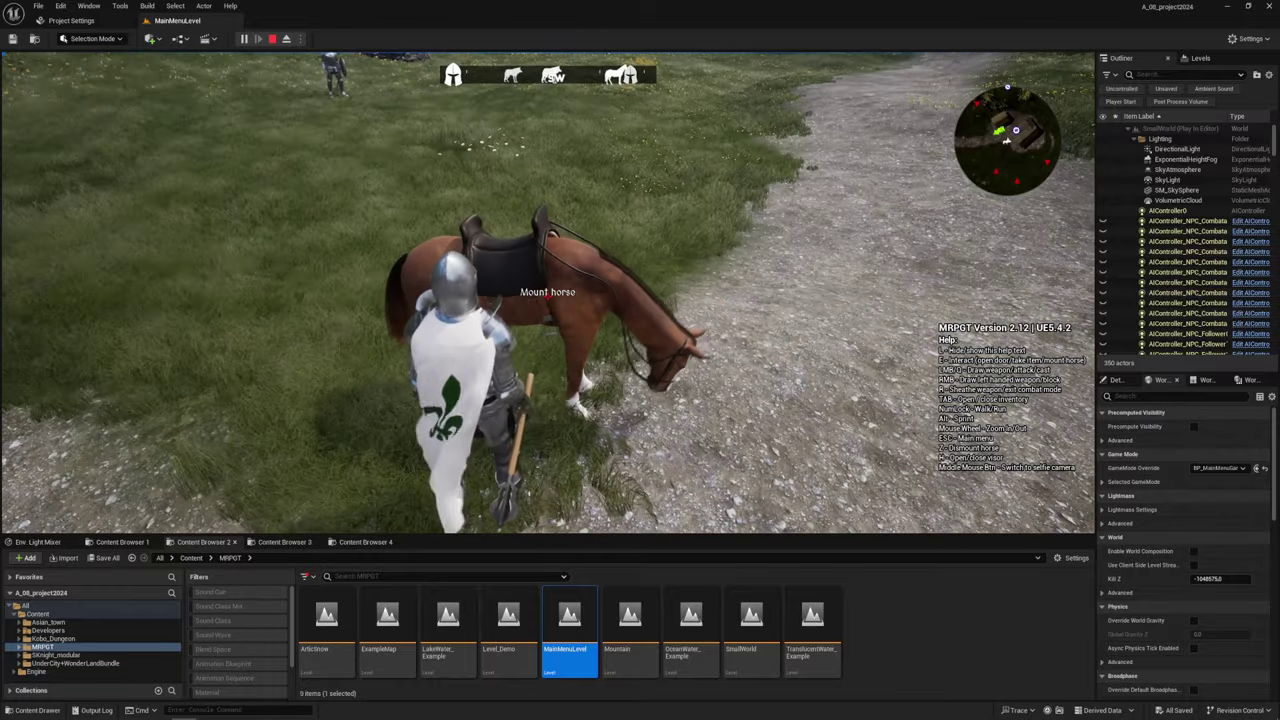
{"action": "key", "text": "e"}
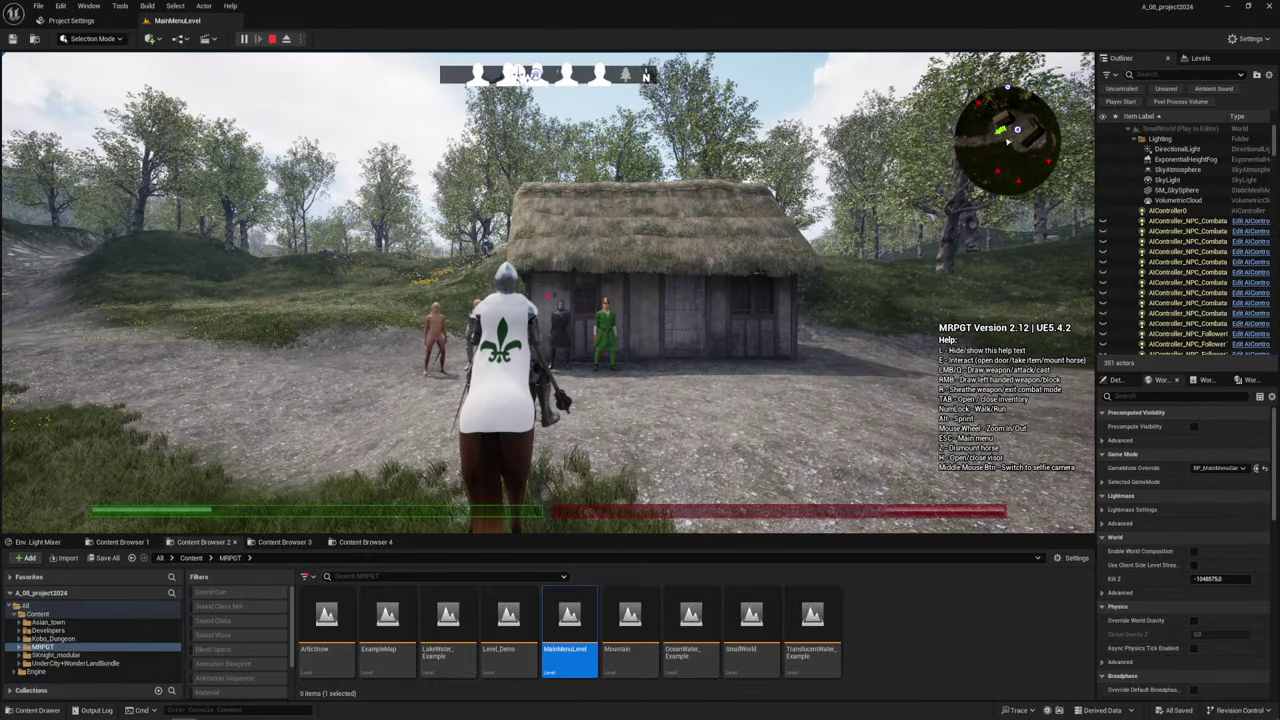
{"action": "key", "text": "w"}
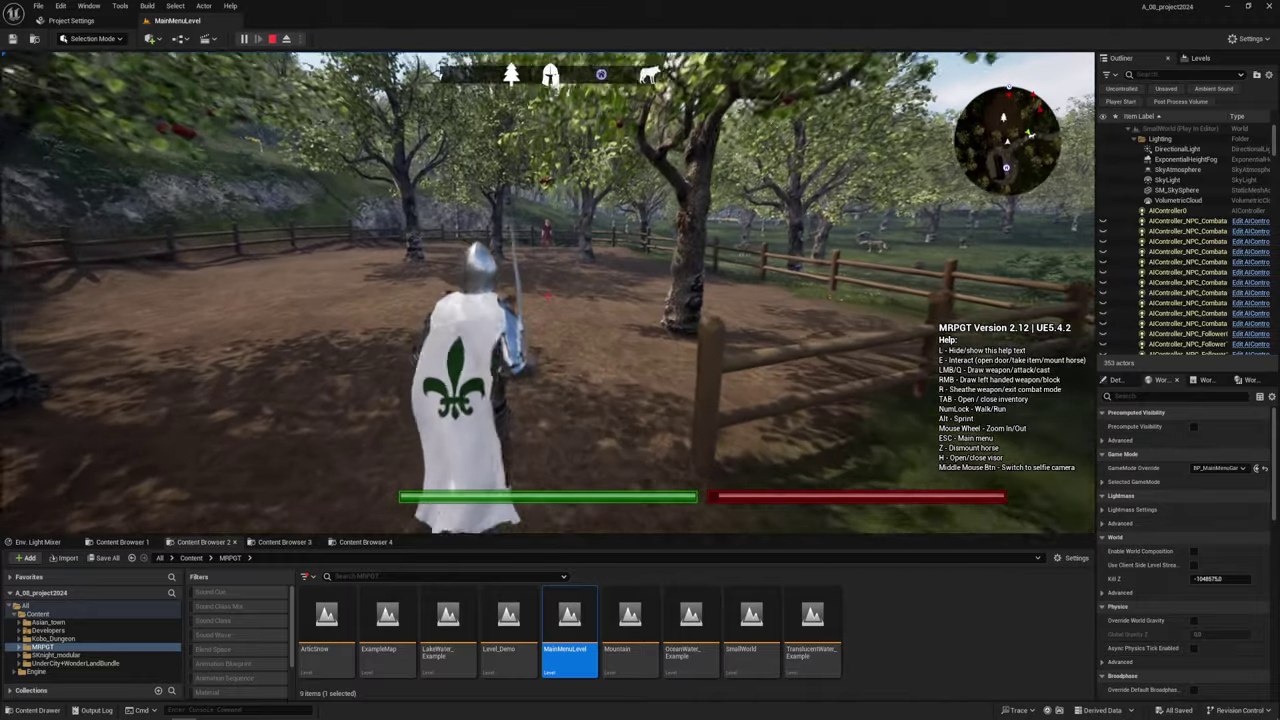
- Run forward toward the orchard, then stop the play session with Escape
{"action": "key", "text": "w"}
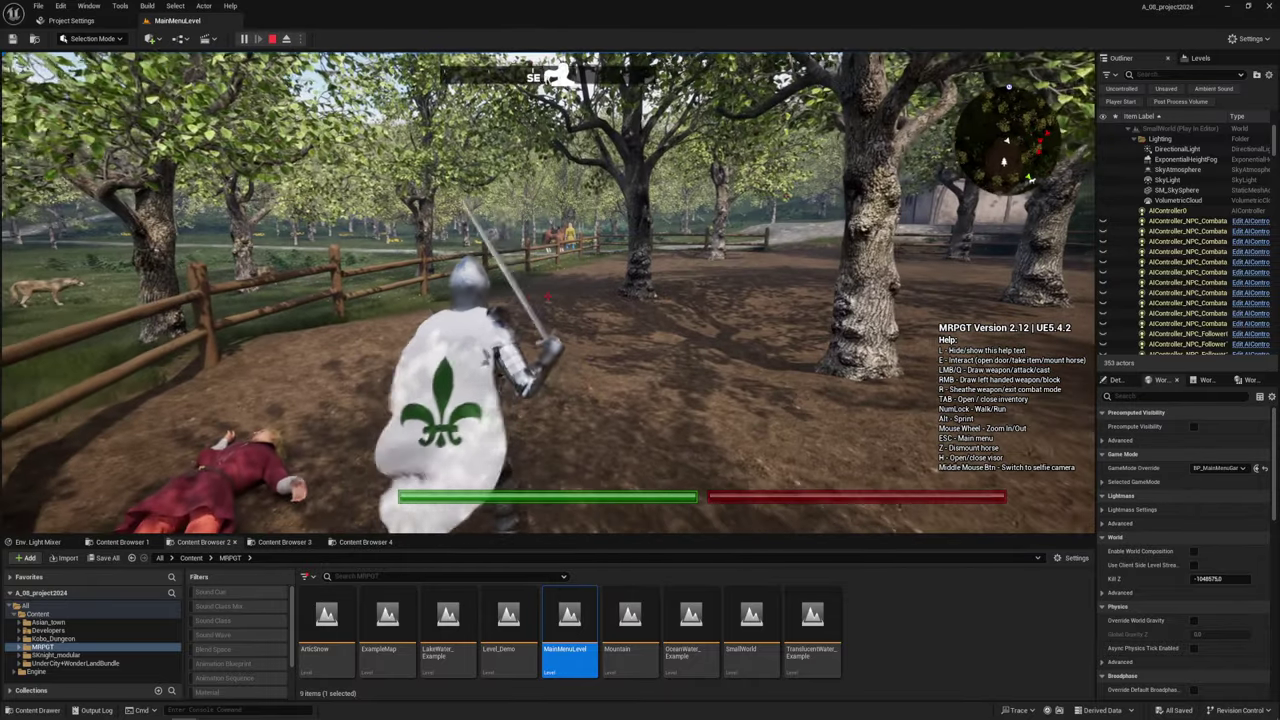
{"action": "key", "text": "Escape"}
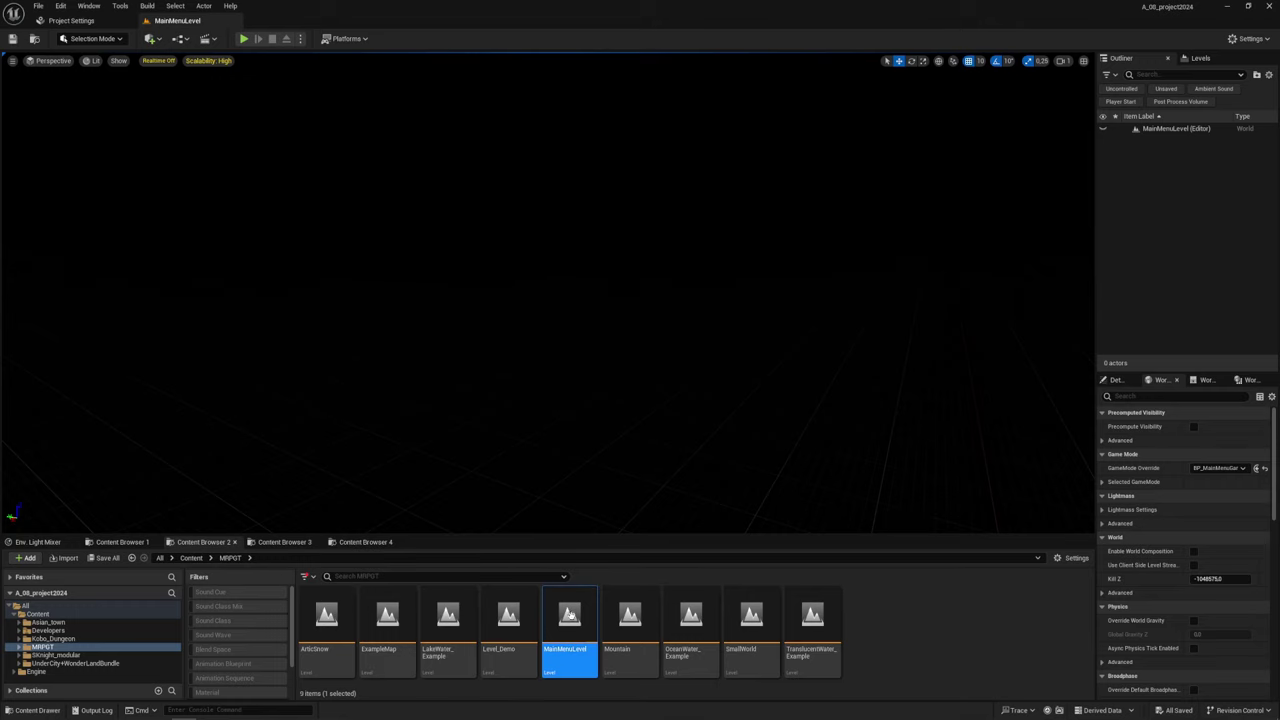
- Start Play In Editor again to show The Dark Ages main menu
{"action": "left_click", "coordinate": [243, 38]}
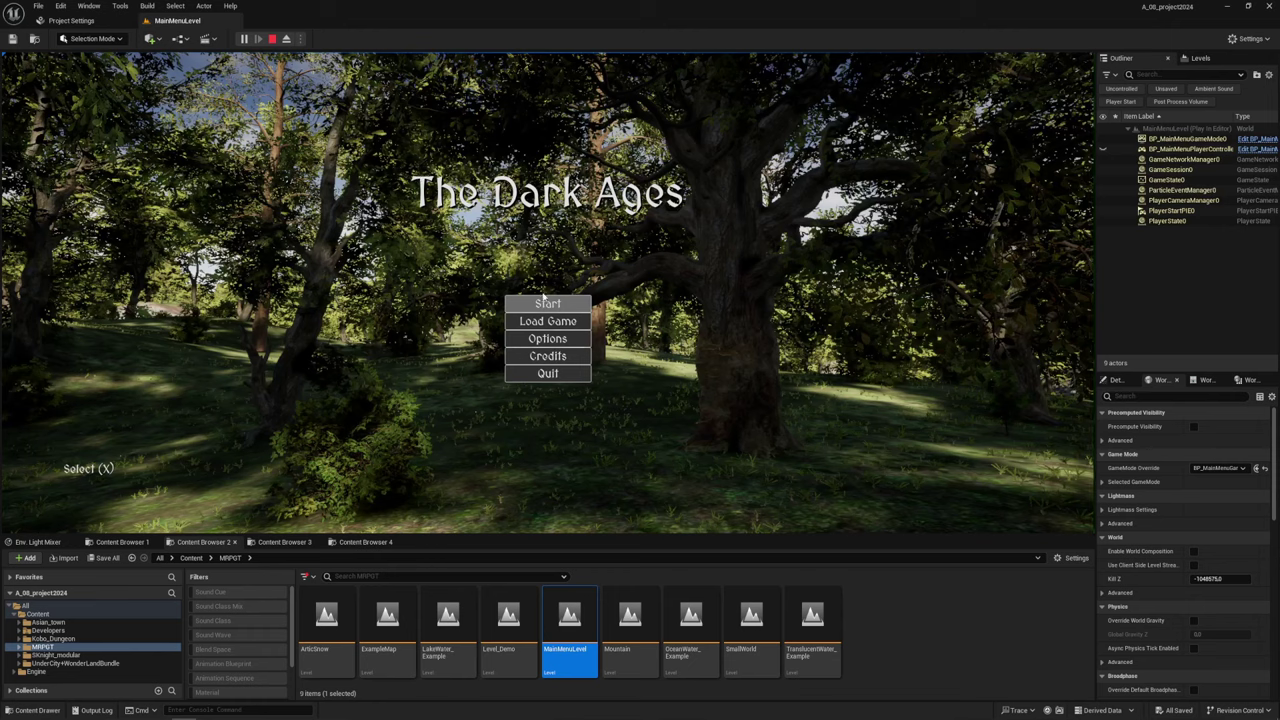